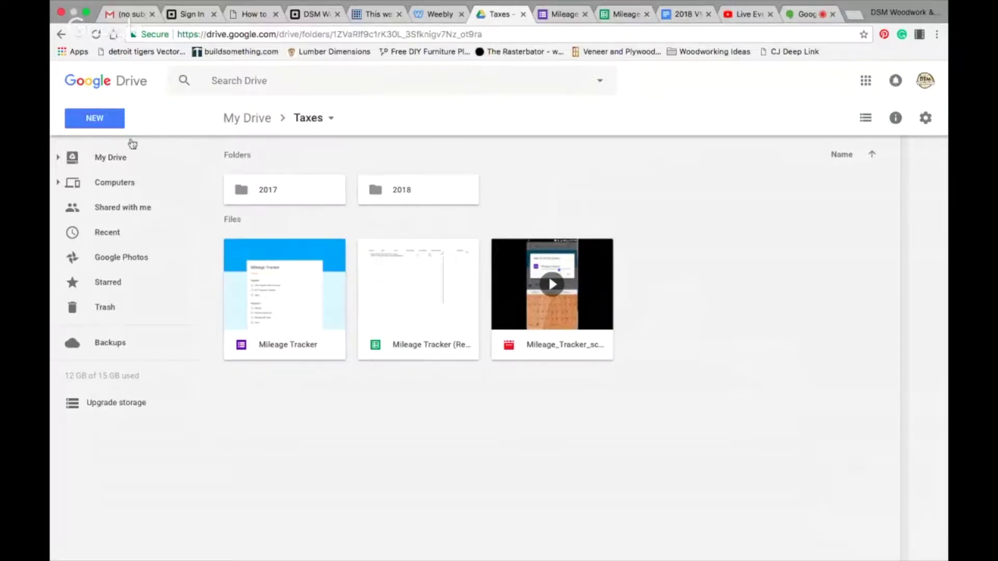
- From the Taxes folder in Drive, create a blank form via New > More > Google Forms
{"action": "left_click", "coordinate": [85, 121]}
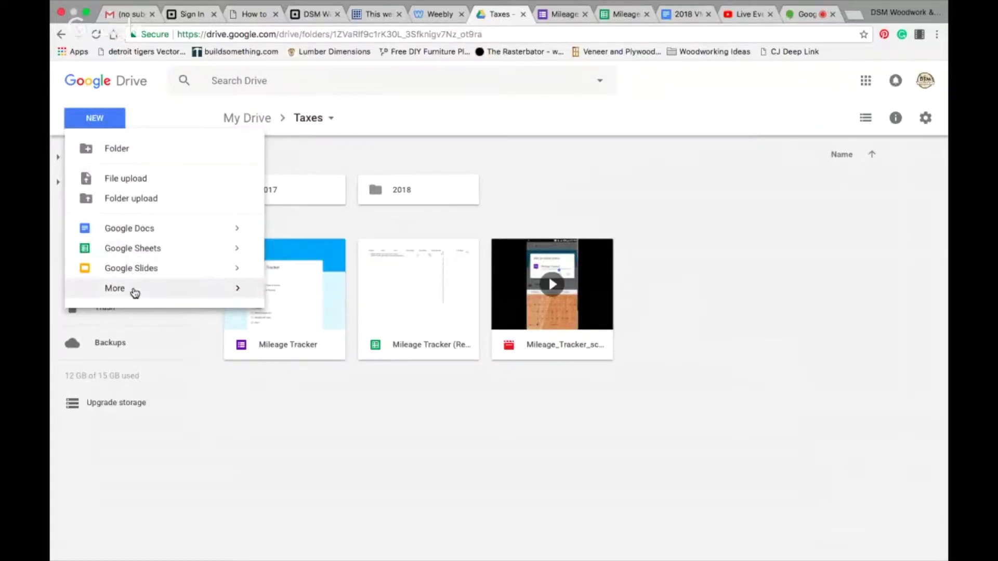
{"action": "mouse_move", "coordinate": [134, 293]}
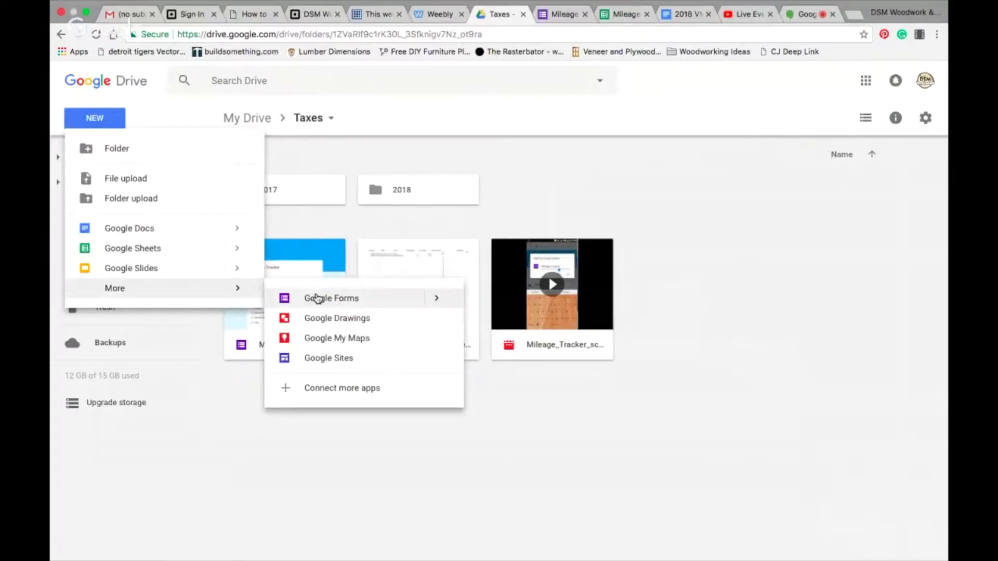
{"action": "mouse_move", "coordinate": [439, 296]}
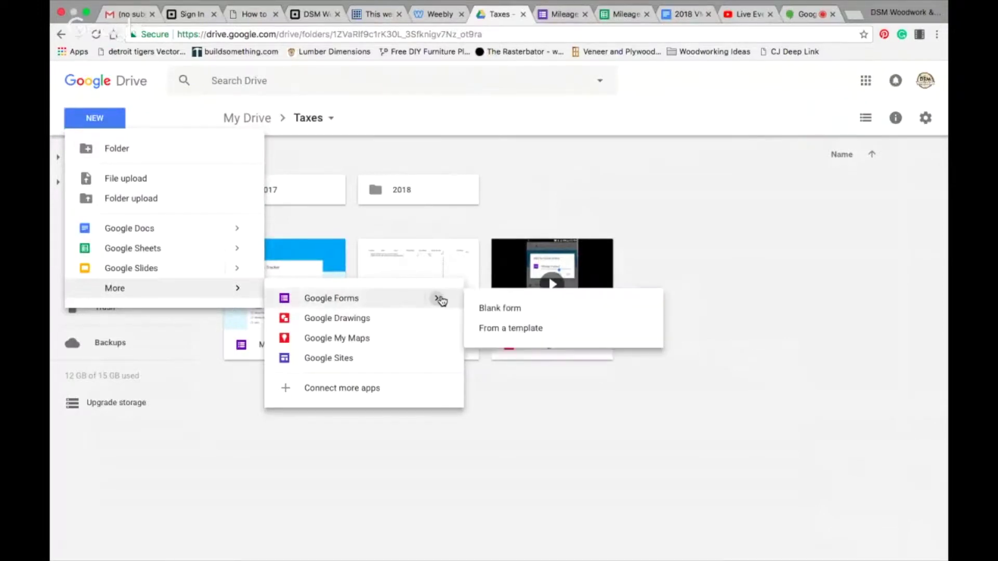
{"action": "left_click", "coordinate": [491, 310]}
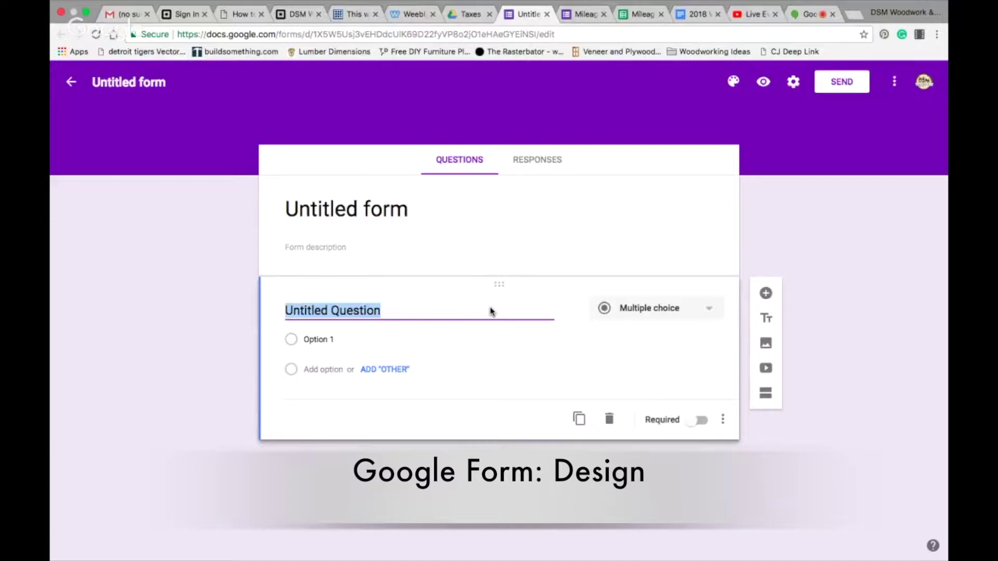
- Change the form's theme colour from purple to the green swatch, after briefly browsing image themes
{"action": "left_click", "coordinate": [733, 82]}
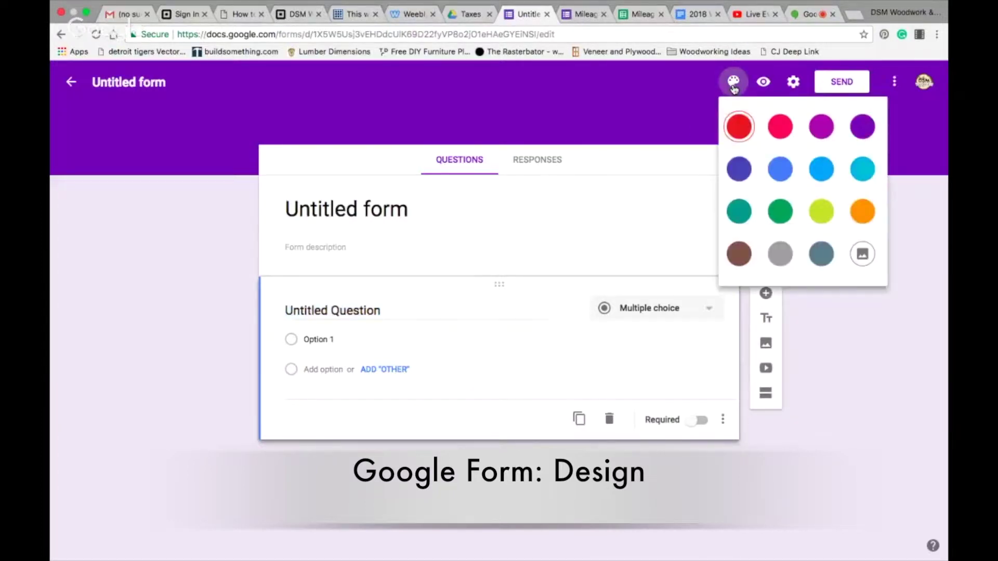
{"action": "left_click", "coordinate": [861, 253]}
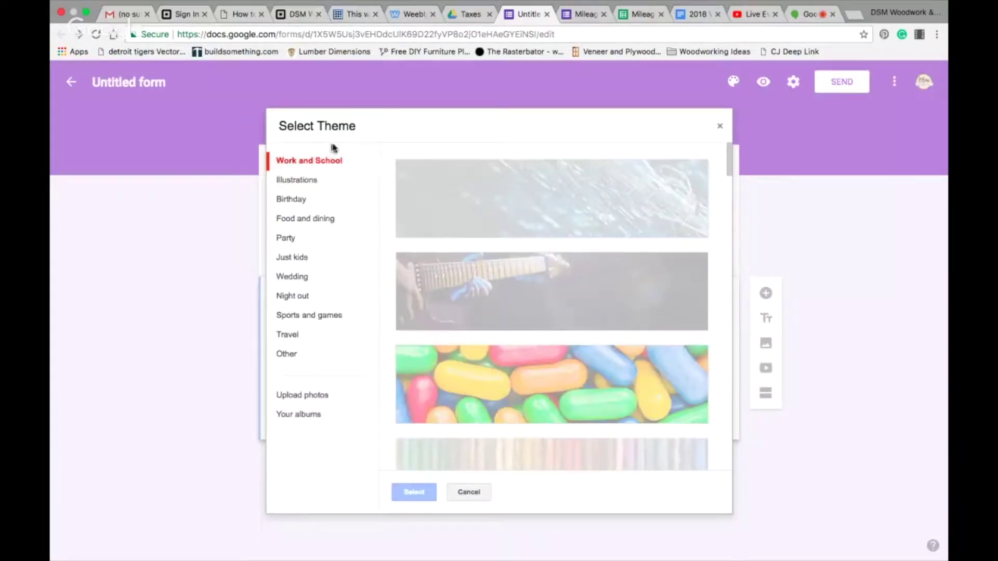
{"action": "scroll", "coordinate": [541, 352], "scroll_direction": "down", "scroll_amount": 5}
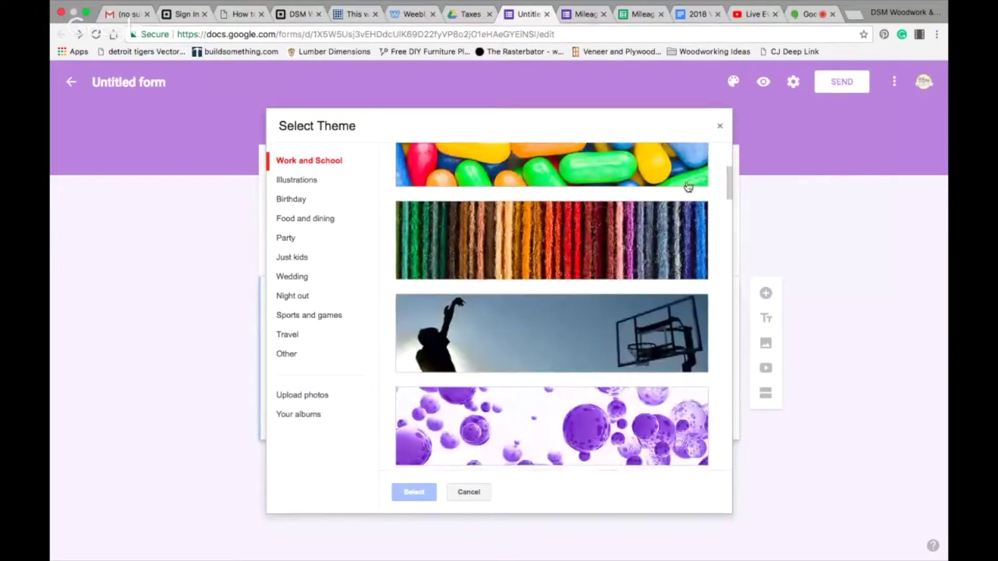
{"action": "left_click", "coordinate": [721, 127]}
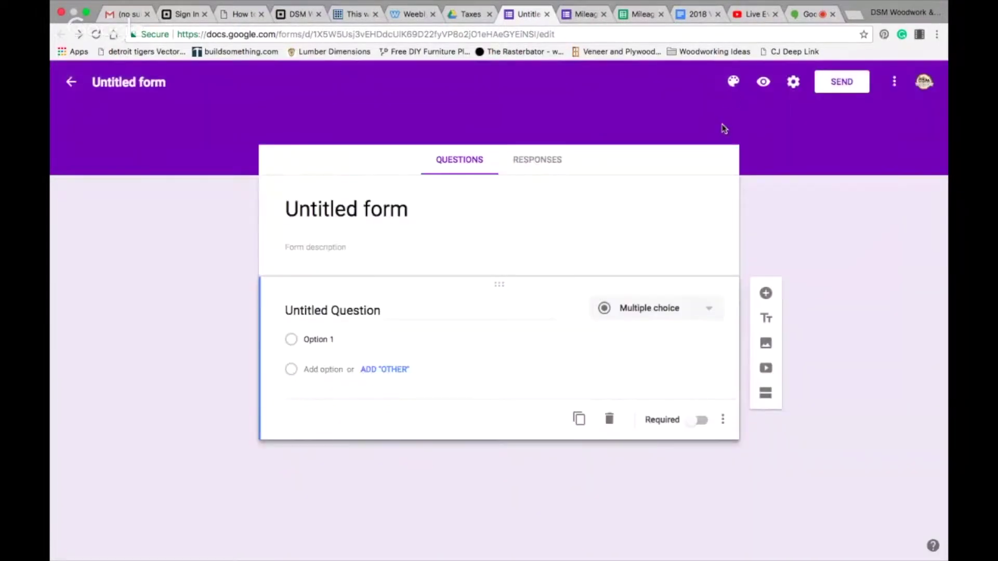
{"action": "left_click", "coordinate": [734, 84]}
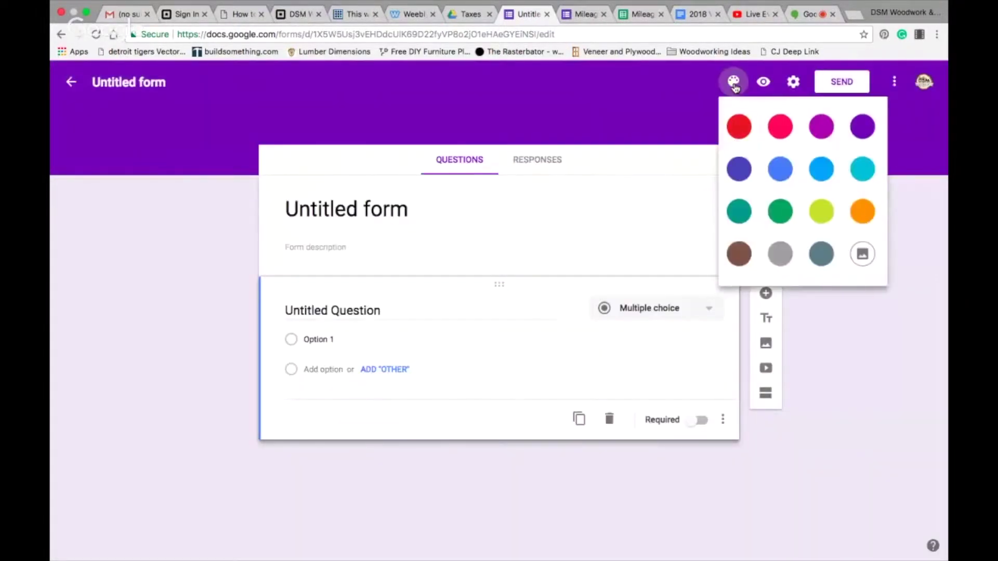
{"action": "left_click", "coordinate": [780, 211]}
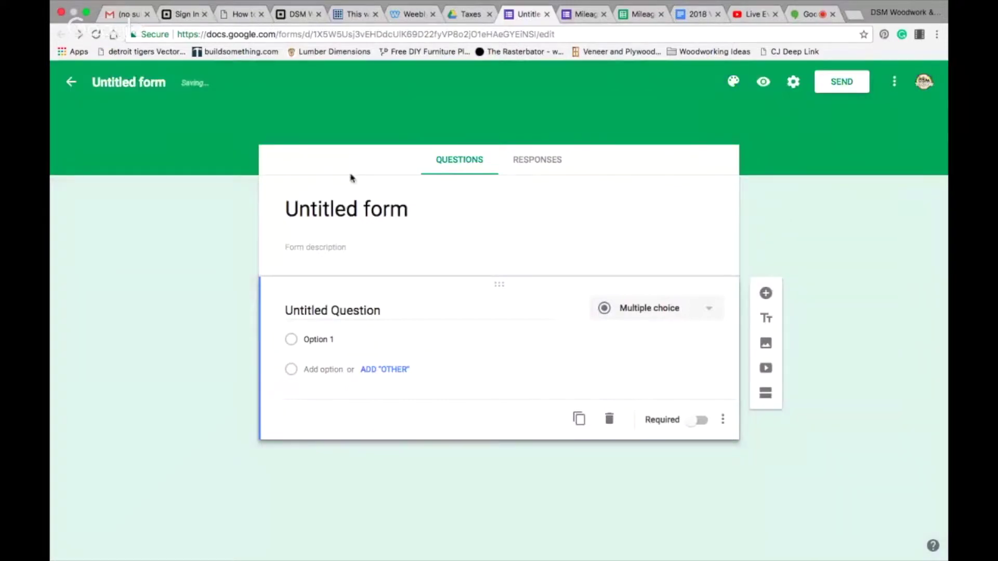
{"action": "left_click", "coordinate": [316, 207]}
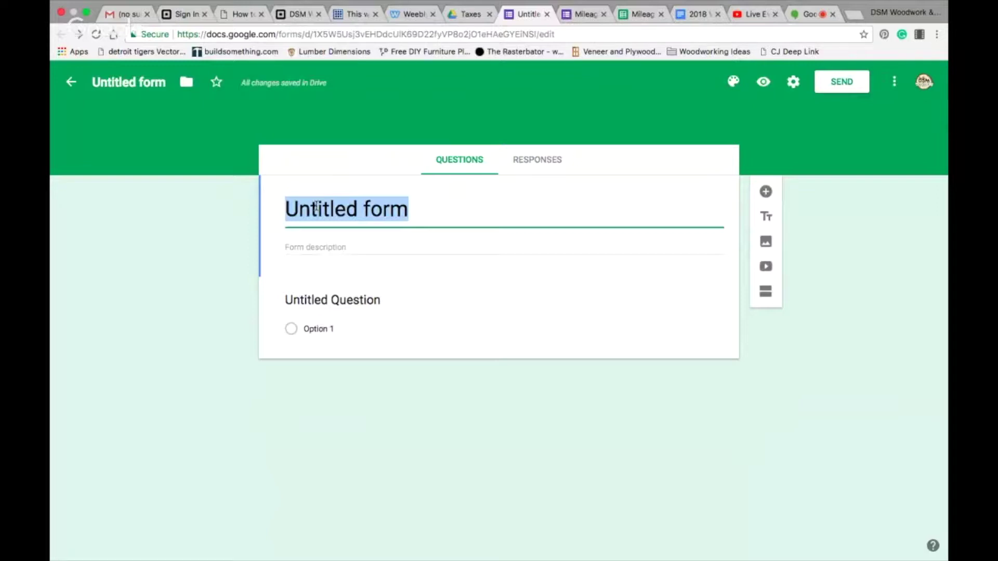
- Title the form 'Mileage Tracker' and give the Drive file the same name
{"action": "type", "text": "Mileage "}
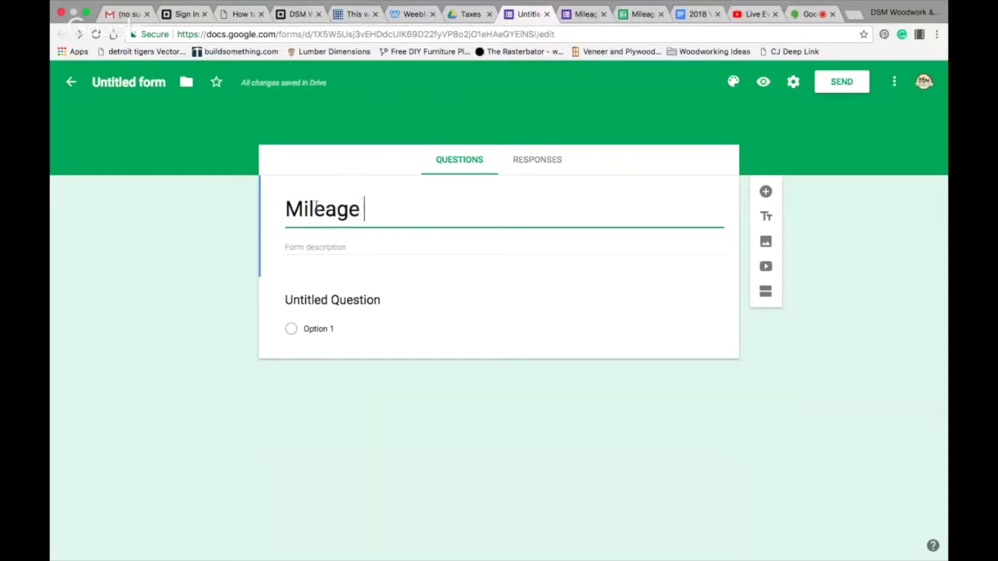
{"action": "type", "text": "Tracker"}
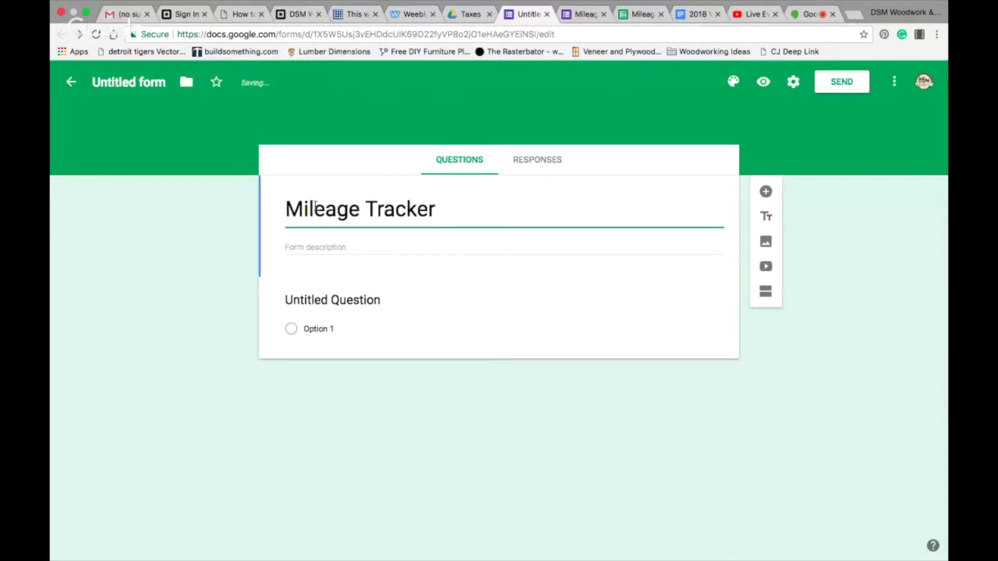
{"action": "left_click", "coordinate": [110, 84]}
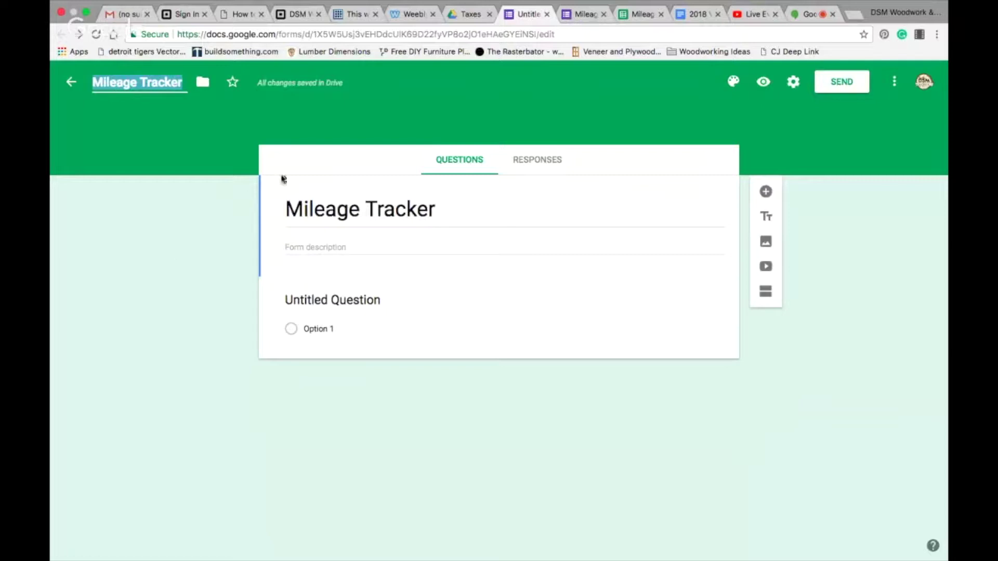
{"action": "left_click", "coordinate": [294, 164]}
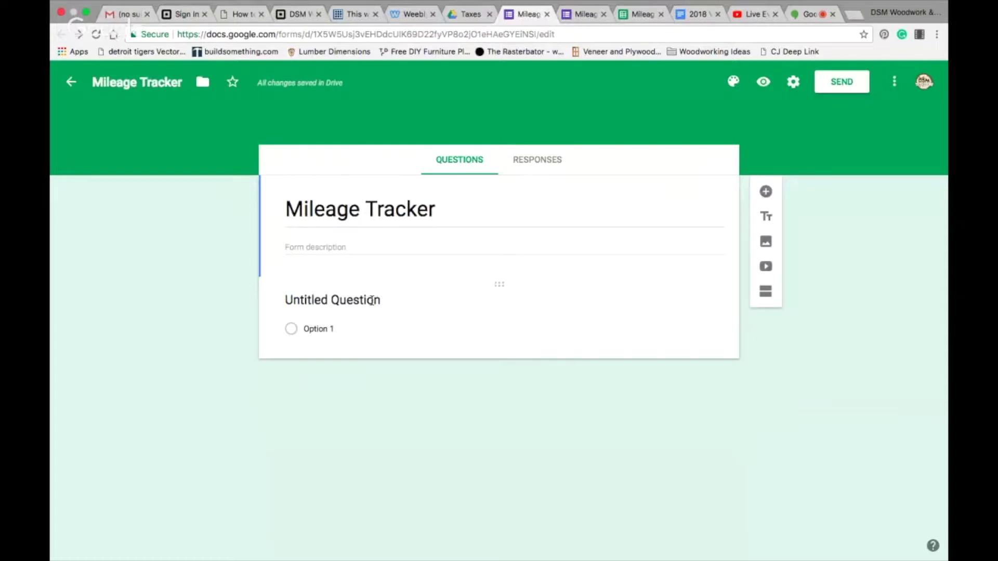
{"action": "left_click", "coordinate": [371, 301]}
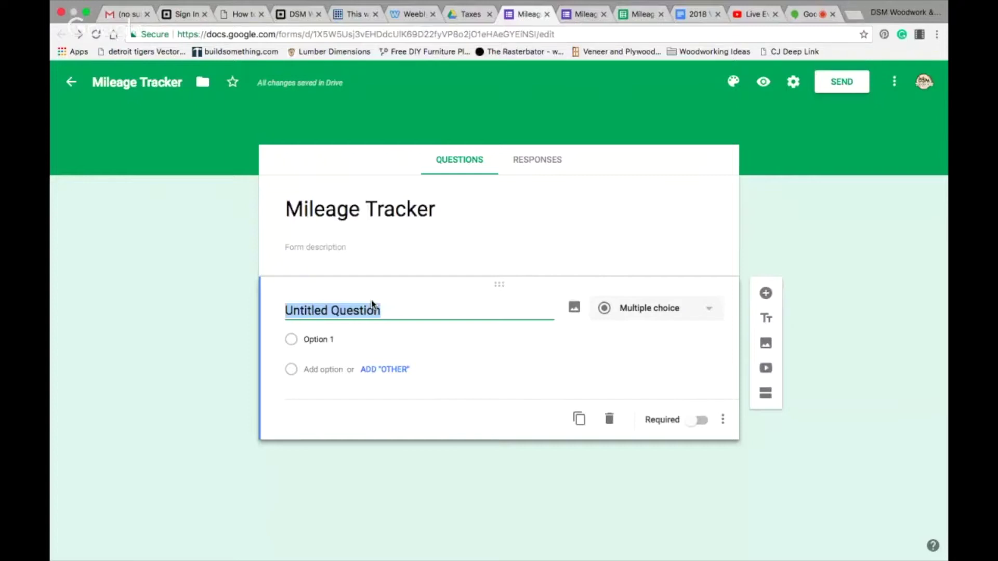
- Make a required 'Vehicle' question with options '2007 Chrysler Town & Country' and '2017 Chevy Traverse'
{"action": "type", "text": "Vehicle"}
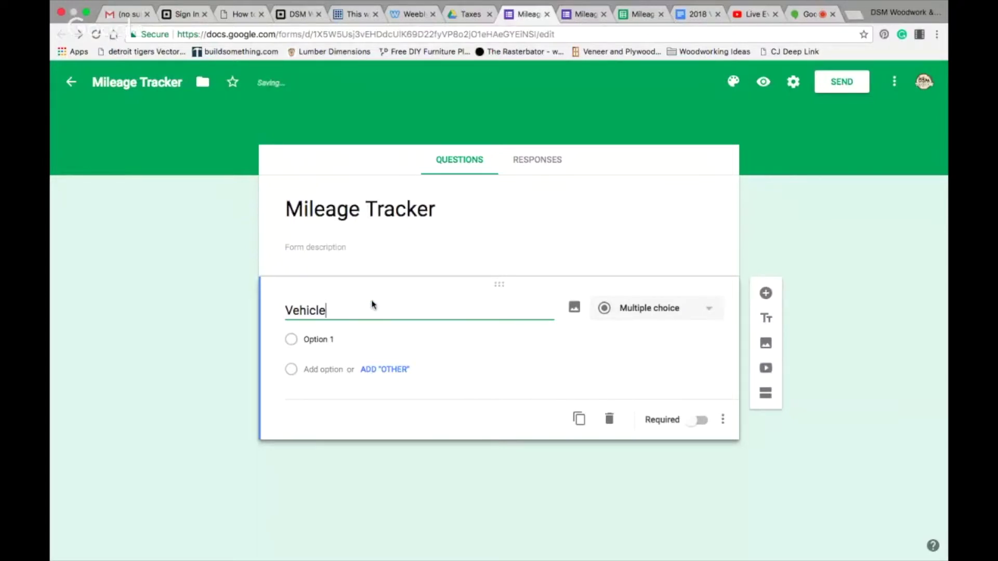
{"action": "left_click", "coordinate": [329, 339]}
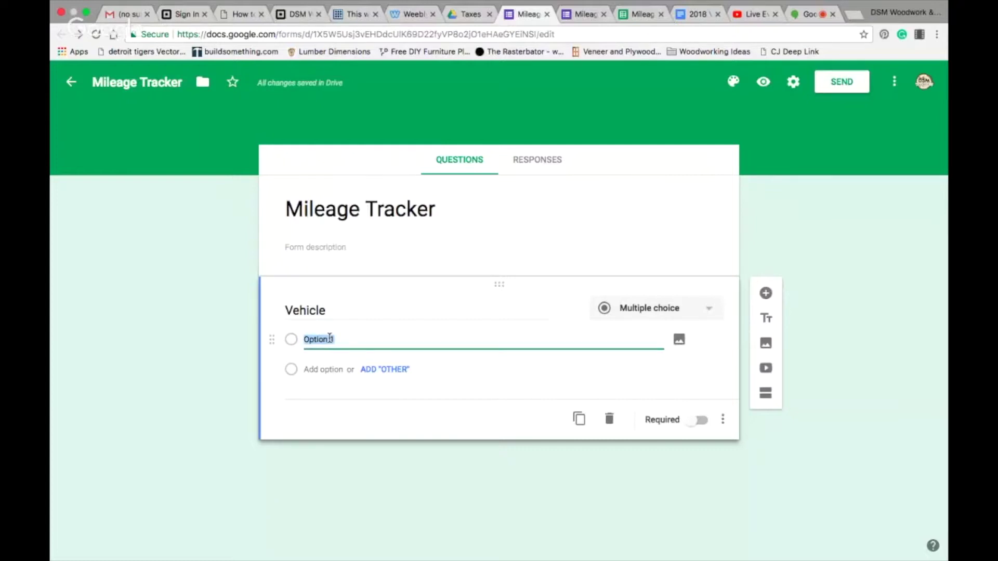
{"action": "type", "text": "2007 Chrysler "}
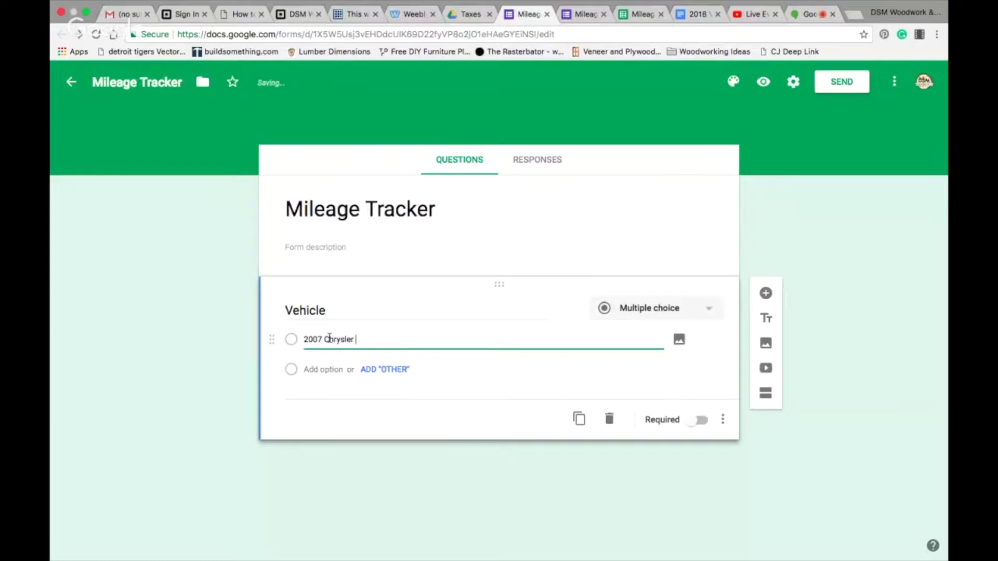
{"action": "type", "text": "Town & Country"}
{"action": "left_click", "coordinate": [312, 369]}
{"action": "type", "text": "201"}
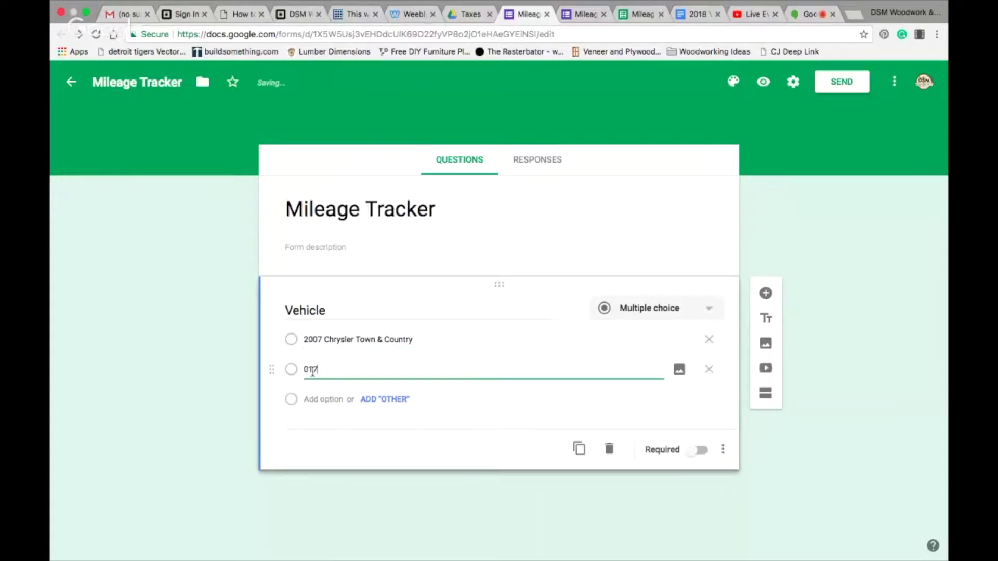
{"action": "type", "text": "7 Chevy Traverse"}
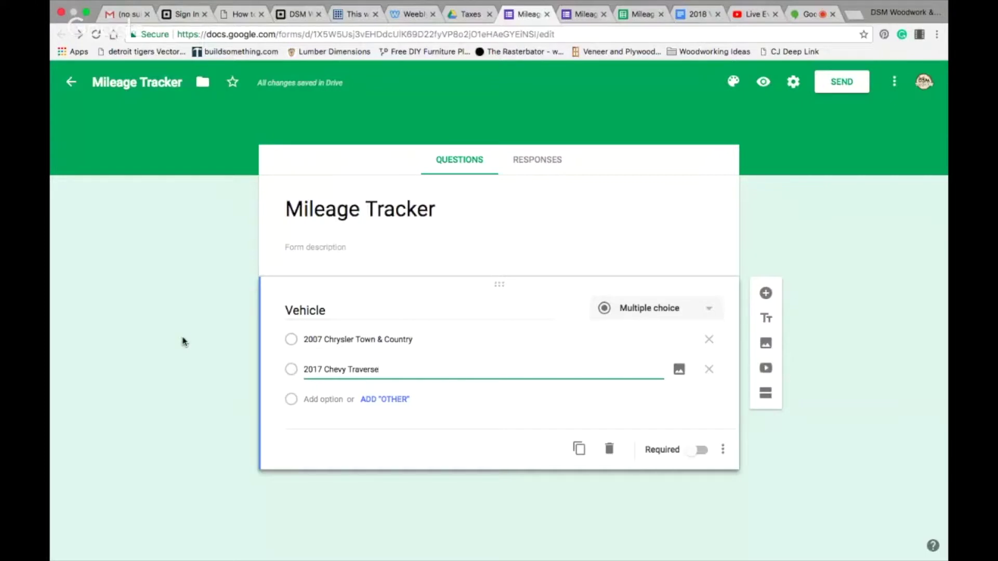
{"action": "left_click", "coordinate": [183, 341]}
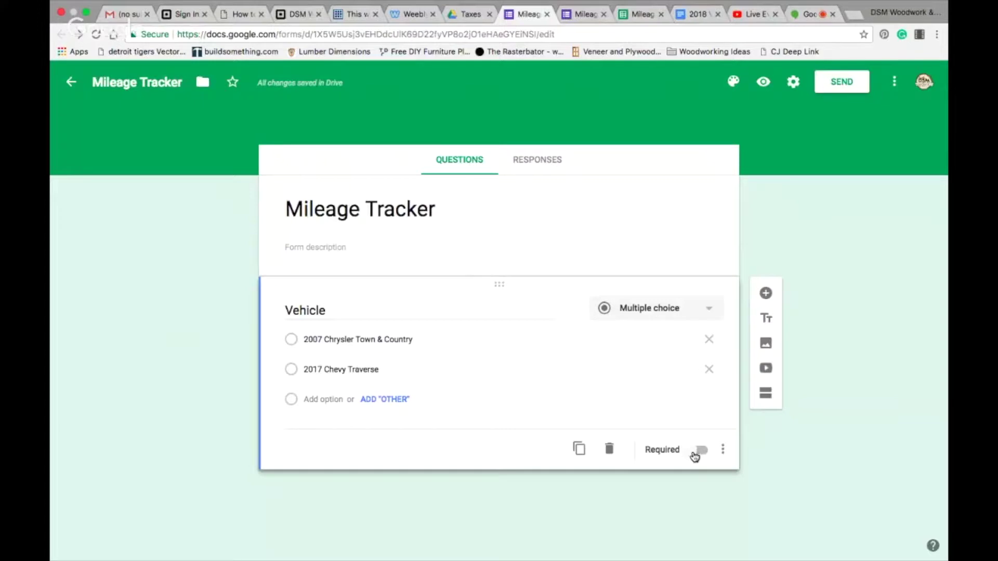
{"action": "left_click", "coordinate": [692, 455]}
- Add a 'Purpose' question with options 'Delivery' and 'Material/Supply Run'
{"action": "left_click", "coordinate": [767, 294]}
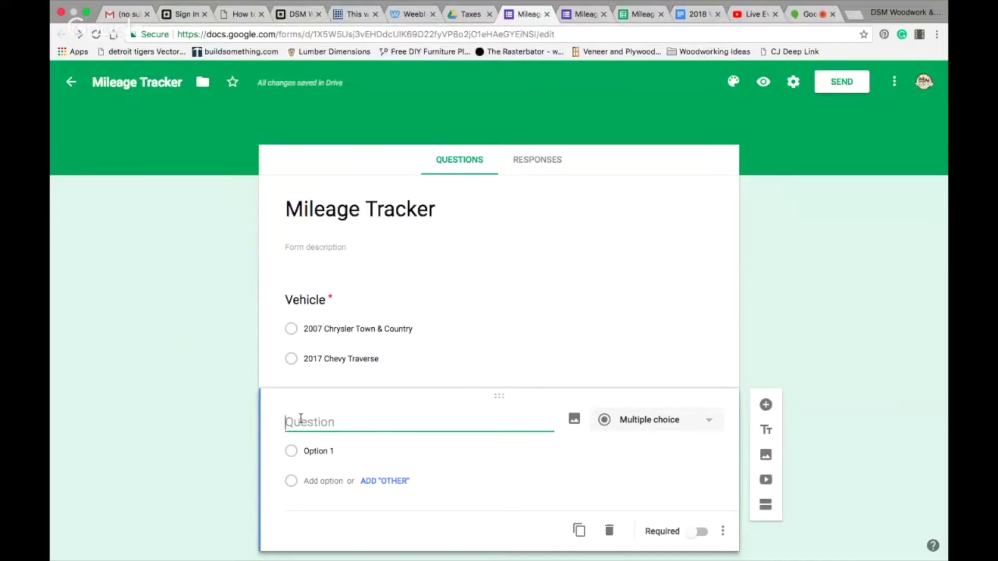
{"action": "type", "text": "Purpose"}
{"action": "left_click", "coordinate": [314, 456]}
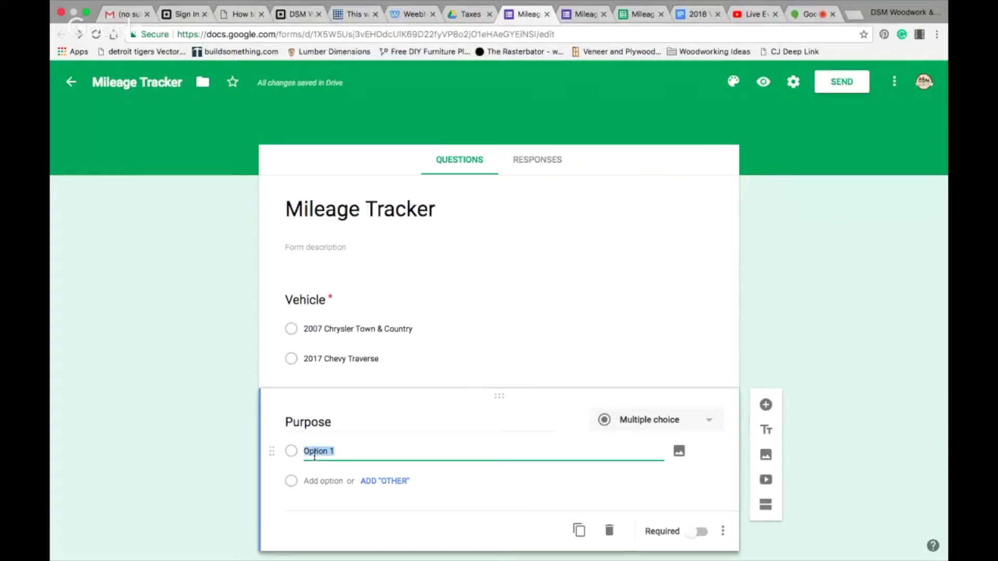
{"action": "type", "text": "Delivery"}
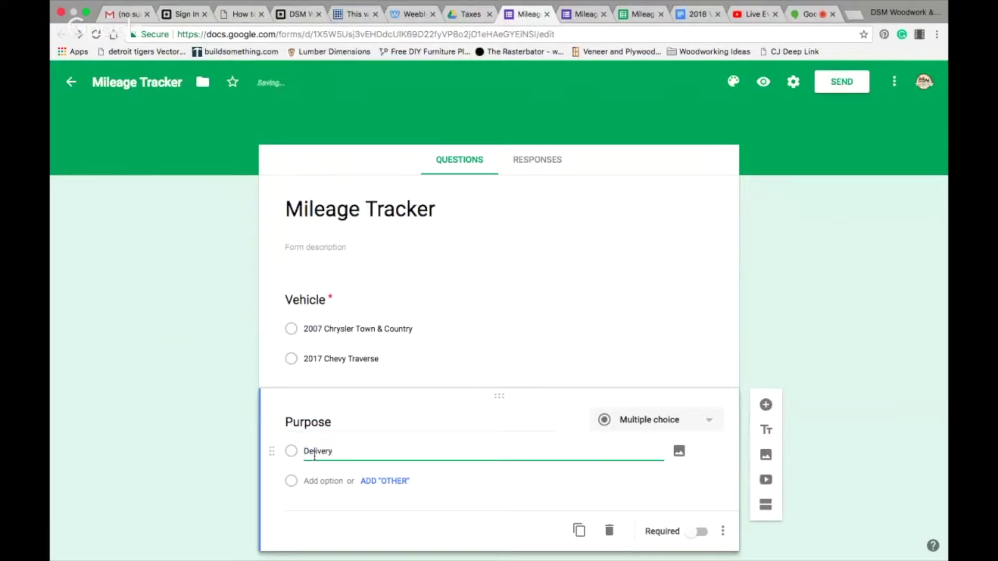
{"action": "left_click", "coordinate": [323, 481]}
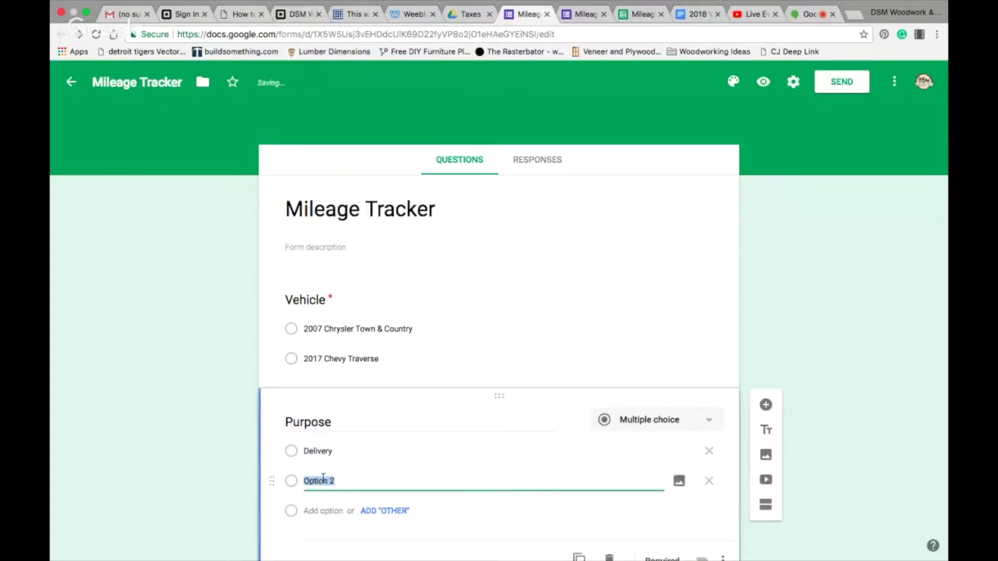
{"action": "type", "text": "Material"}
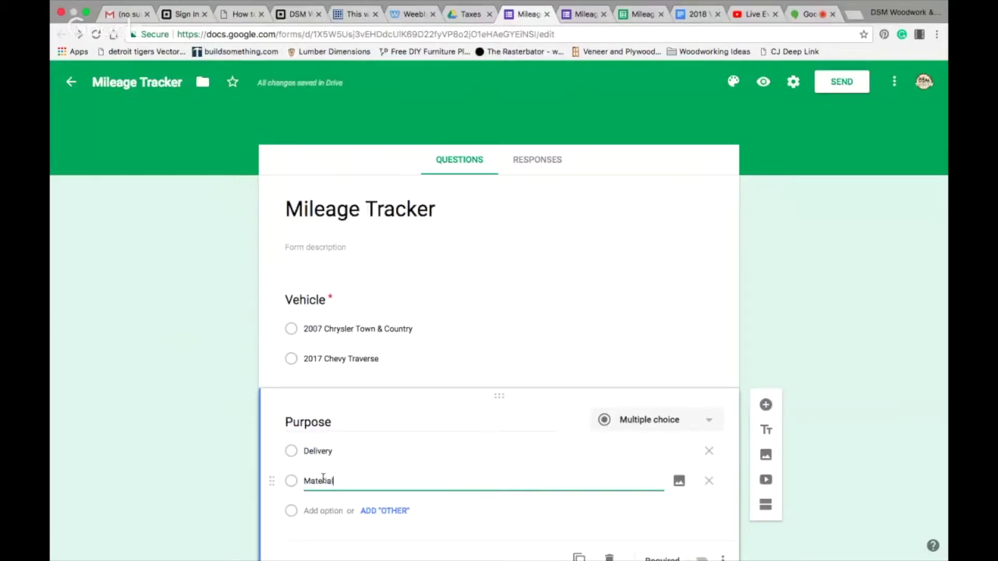
{"action": "type", "text": "/Lumber Run"}
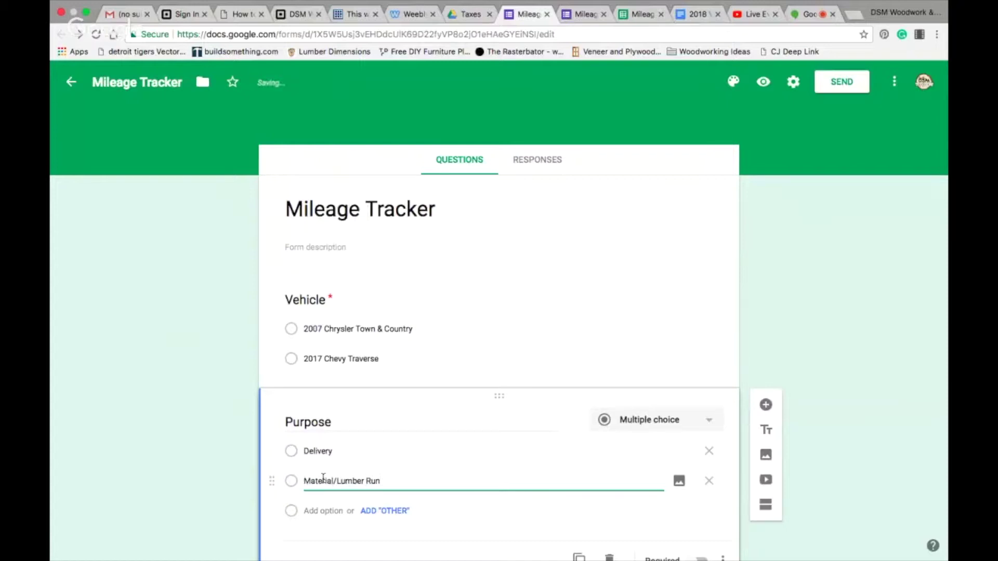
{"action": "scroll", "coordinate": [323, 476], "scroll_direction": "down", "scroll_amount": 2}
{"action": "double_click", "coordinate": [352, 438]}
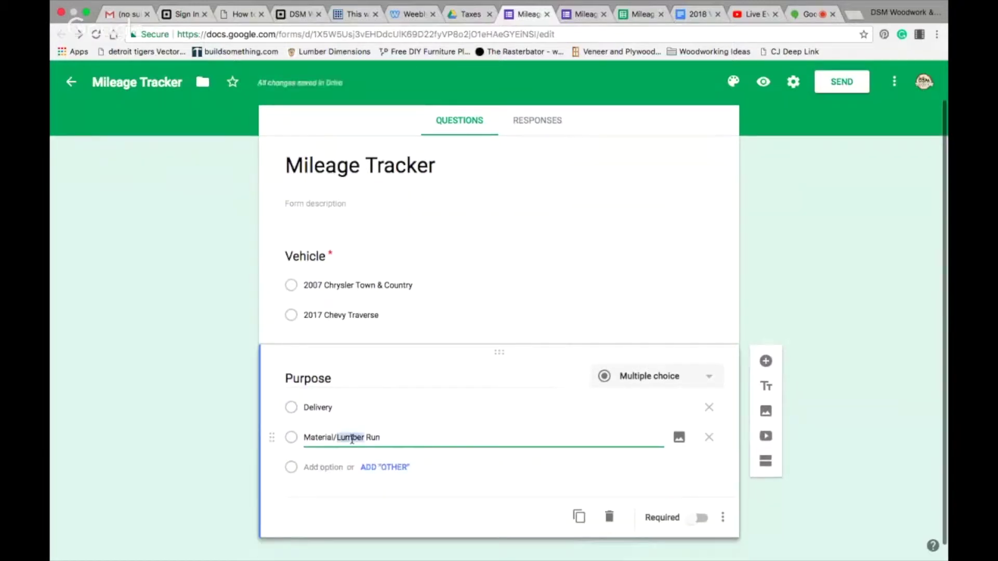
{"action": "type", "text": "Supply"}
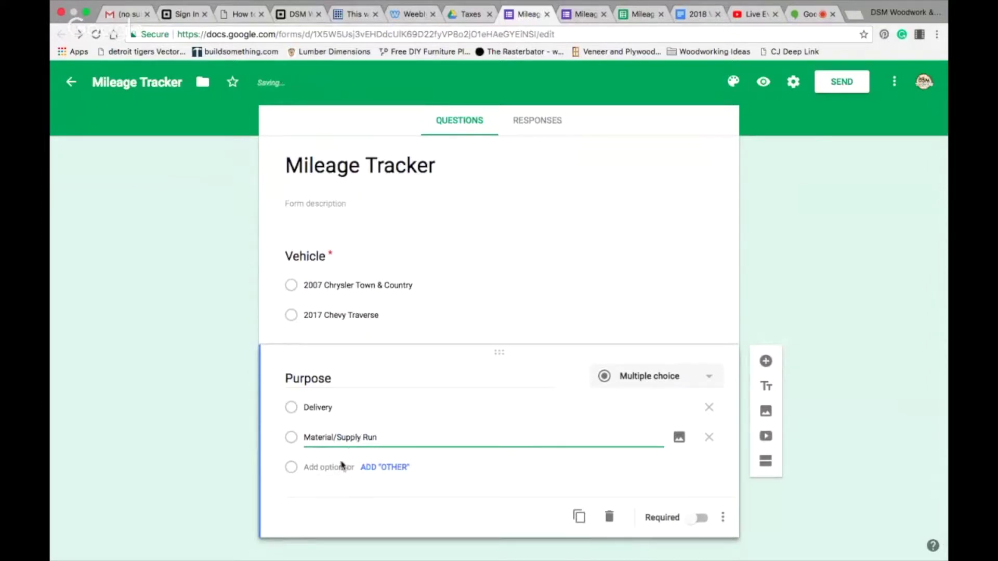
- Add 'Meet with clients' and an 'Other' choice to Purpose, and make it required
{"action": "left_click", "coordinate": [323, 468]}
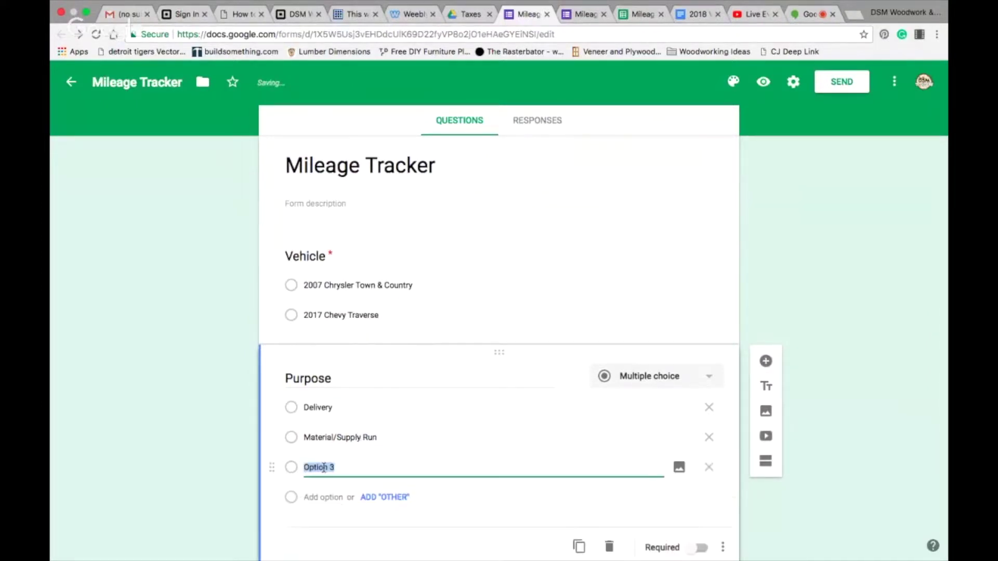
{"action": "type", "text": "Meet with clients"}
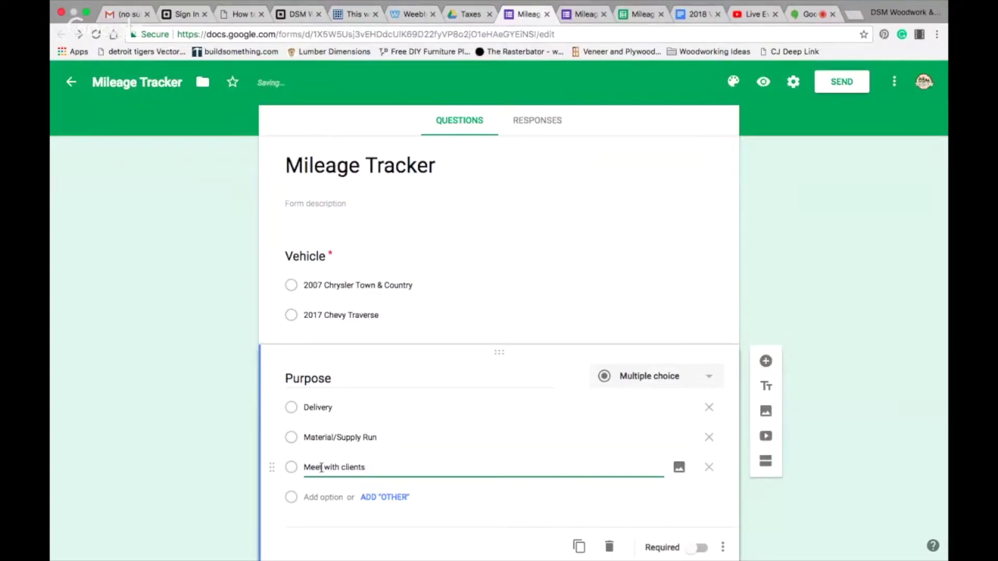
{"action": "scroll", "coordinate": [321, 468], "scroll_direction": "down", "scroll_amount": 1}
{"action": "left_click", "coordinate": [396, 471]}
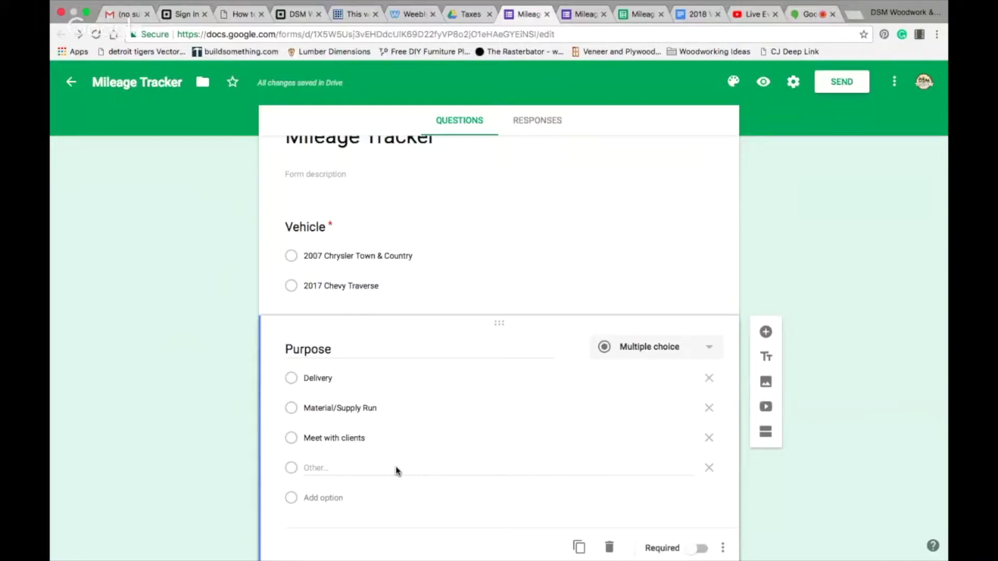
{"action": "scroll", "coordinate": [397, 471], "scroll_direction": "down", "scroll_amount": 1}
{"action": "scroll", "coordinate": [397, 470], "scroll_direction": "down", "scroll_amount": 1}
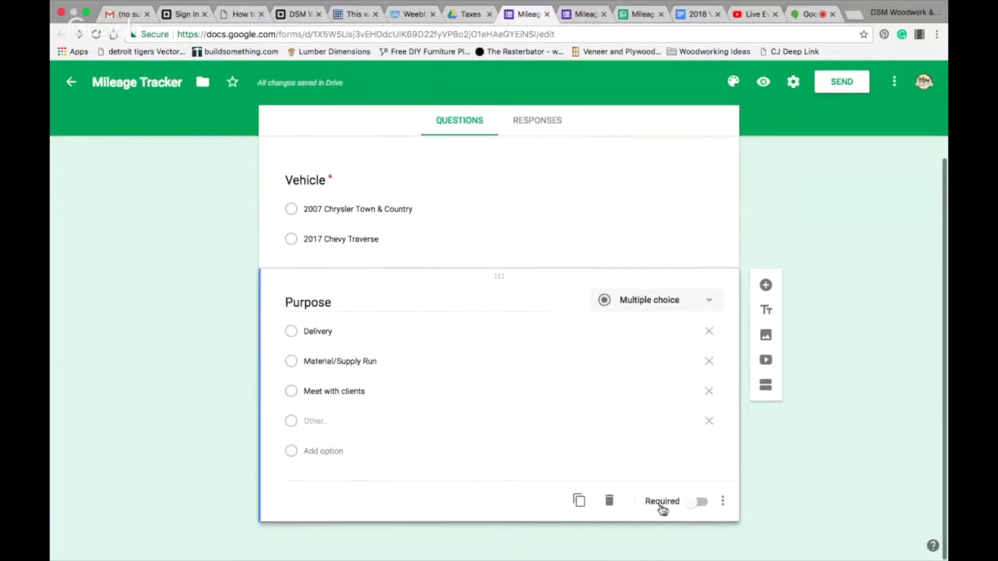
{"action": "left_click", "coordinate": [696, 502]}
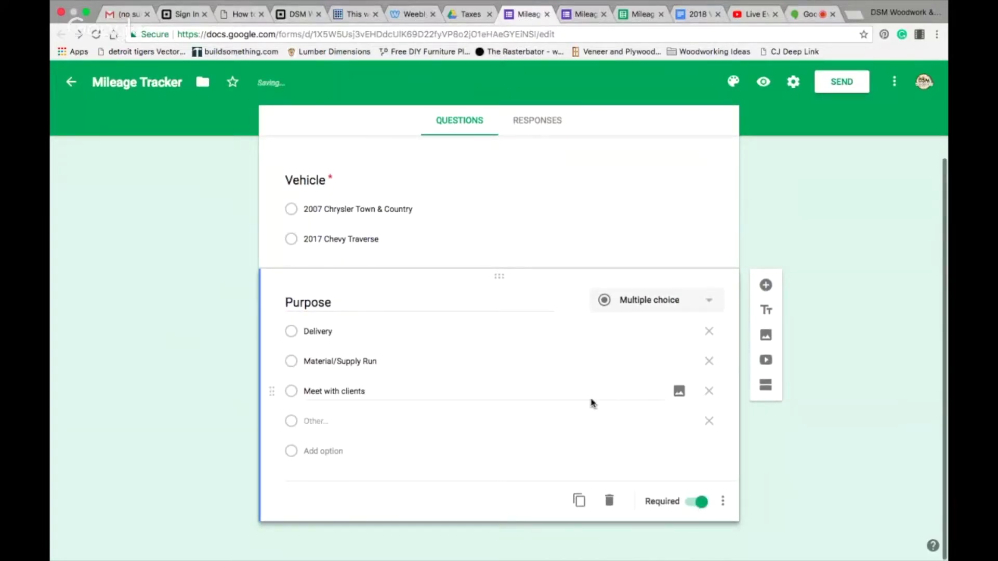
{"action": "left_click", "coordinate": [767, 287]}
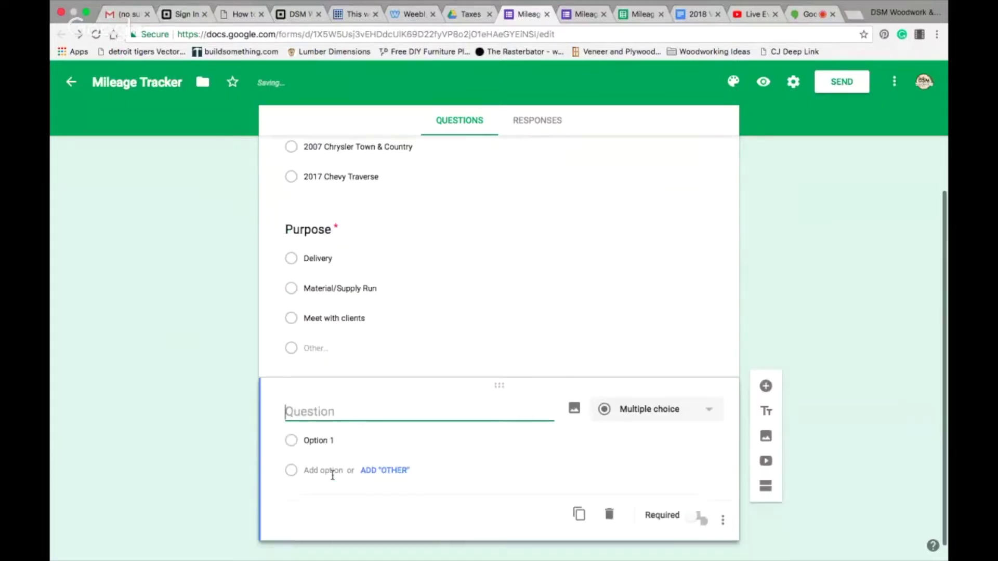
- Add required questions 'Starting Mileage' and 'Ending Mileage' below Purpose
{"action": "type", "text": "Starti"}
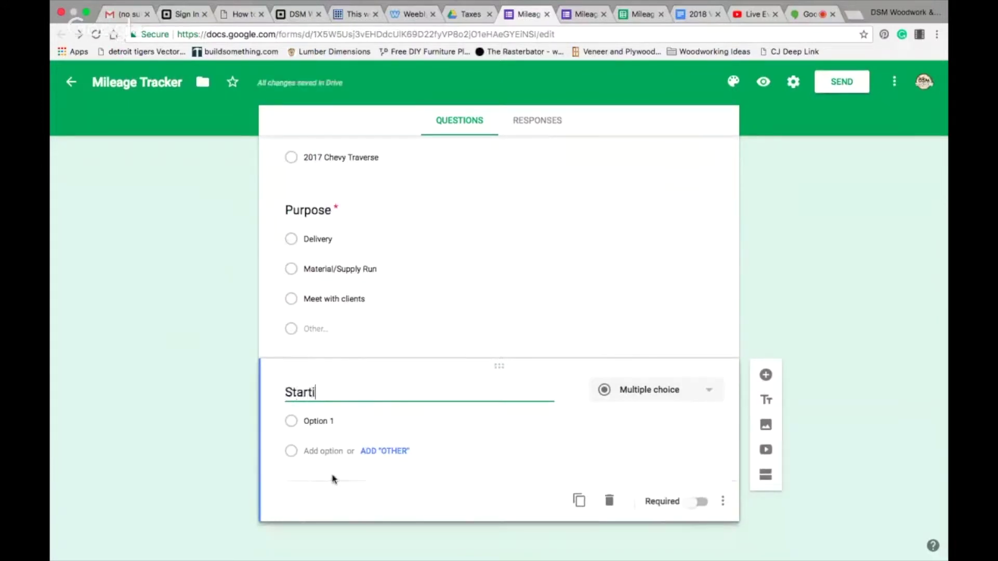
{"action": "type", "text": "ng Mileage"}
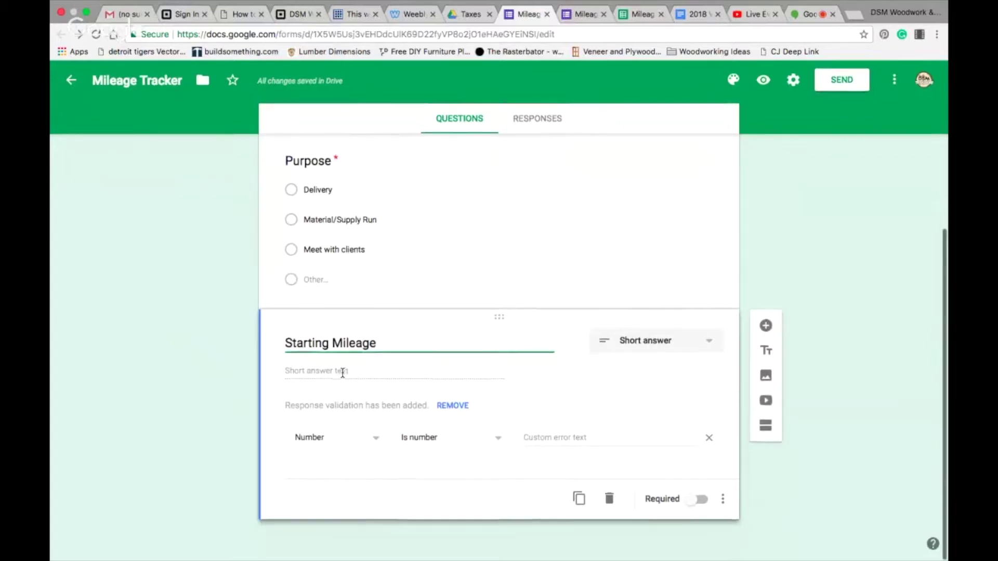
{"action": "left_click", "coordinate": [701, 502]}
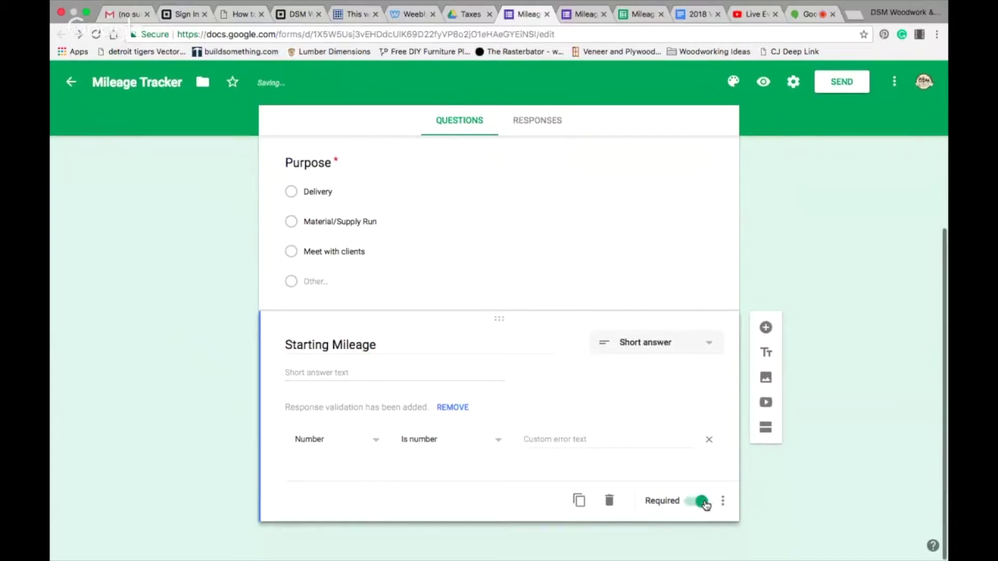
{"action": "left_click", "coordinate": [766, 327]}
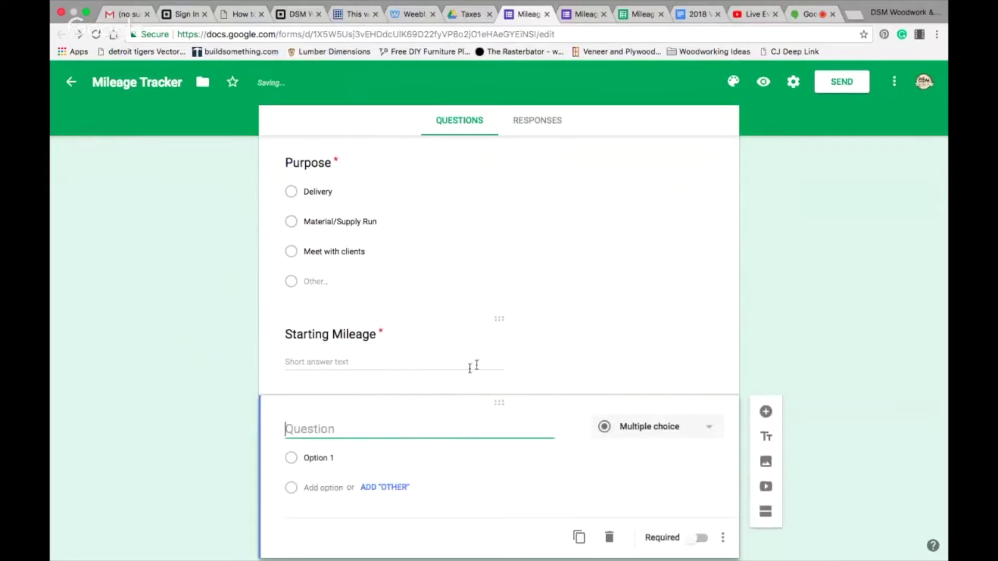
{"action": "type", "text": "Ending "}
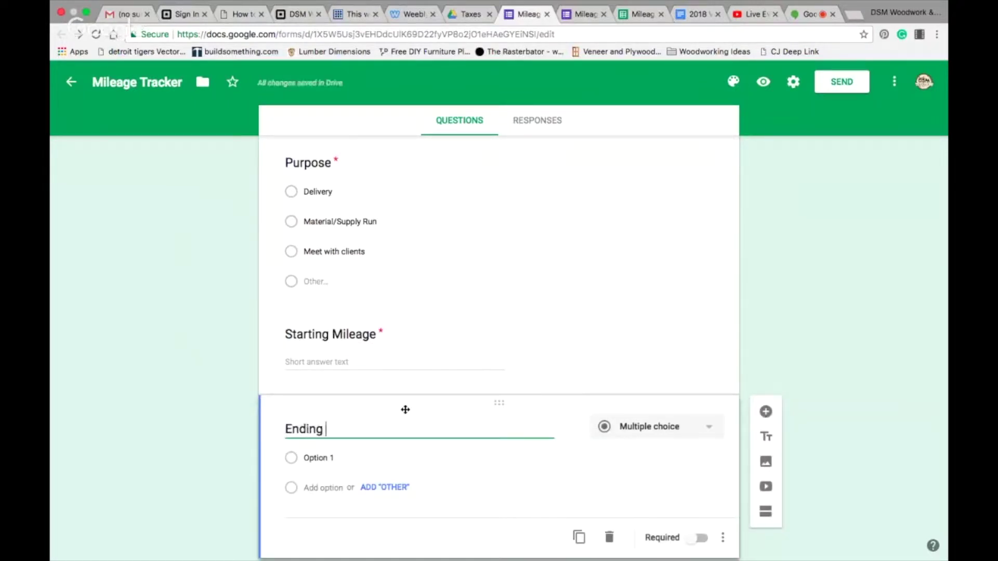
{"action": "type", "text": "Mileage"}
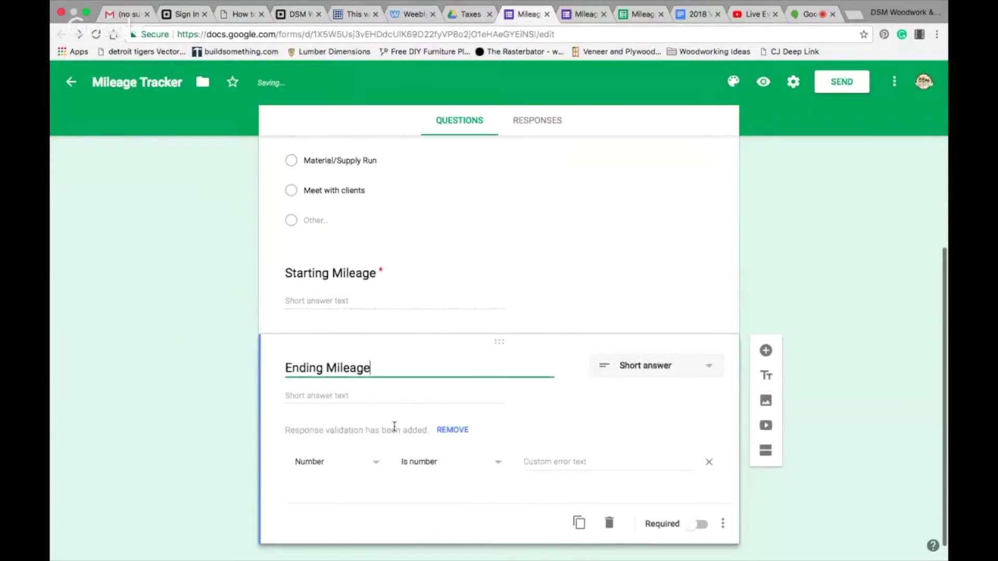
{"action": "scroll", "coordinate": [395, 429], "scroll_direction": "down", "scroll_amount": 1}
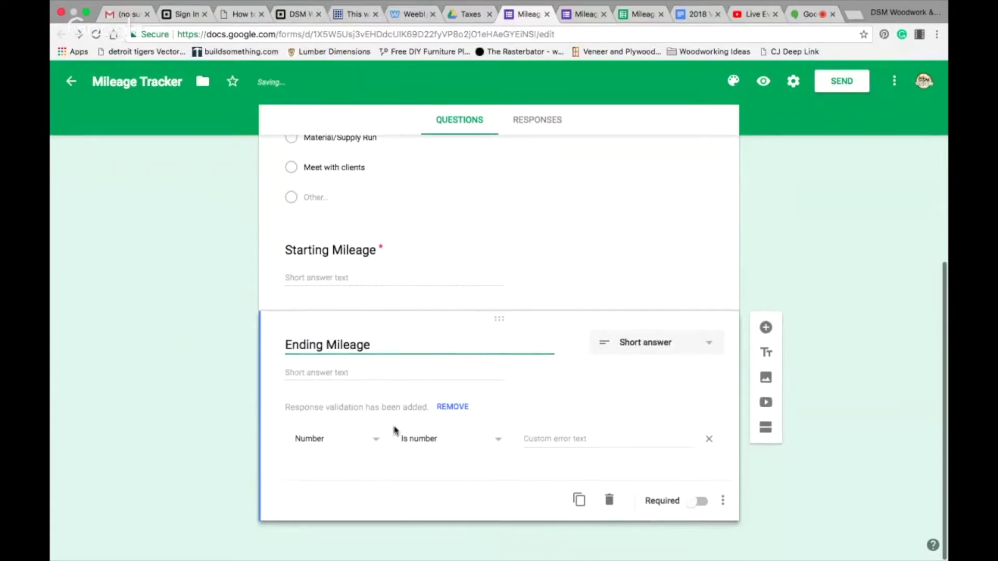
{"action": "left_click", "coordinate": [698, 502]}
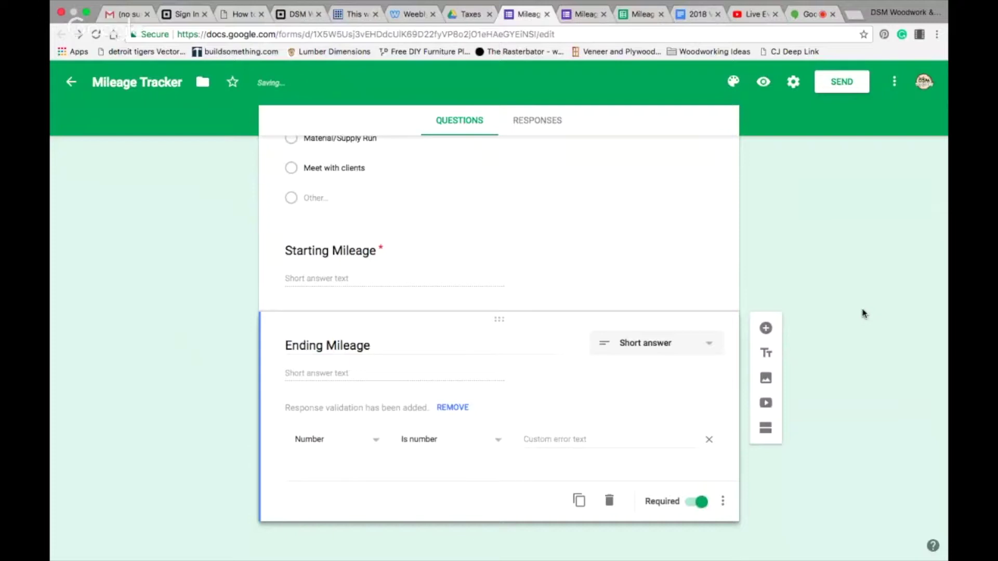
{"action": "scroll", "coordinate": [863, 313], "scroll_direction": "up", "scroll_amount": 5}
{"action": "scroll", "coordinate": [863, 313], "scroll_direction": "down", "scroll_amount": 3}
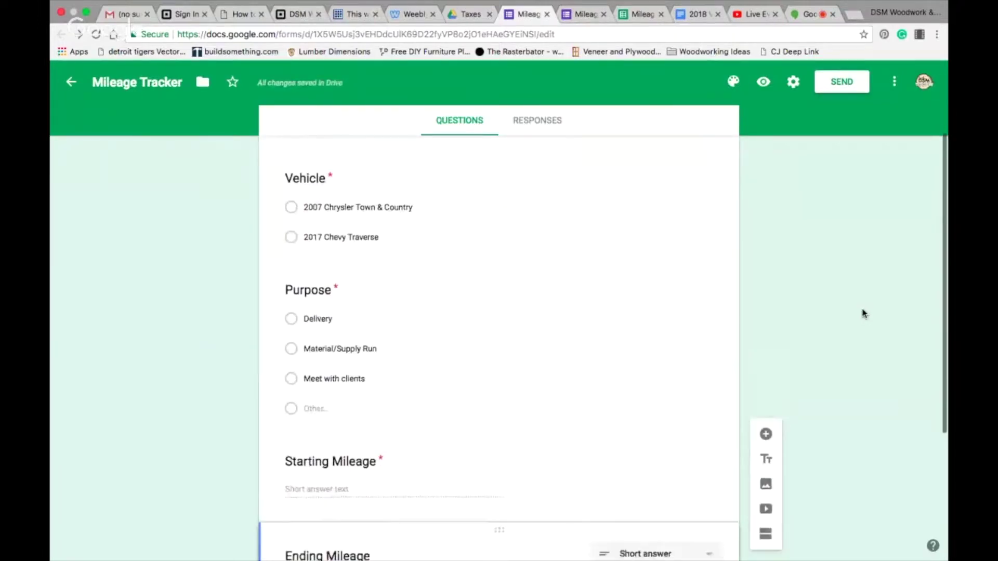
{"action": "scroll", "coordinate": [863, 313], "scroll_direction": "down", "scroll_amount": 1}
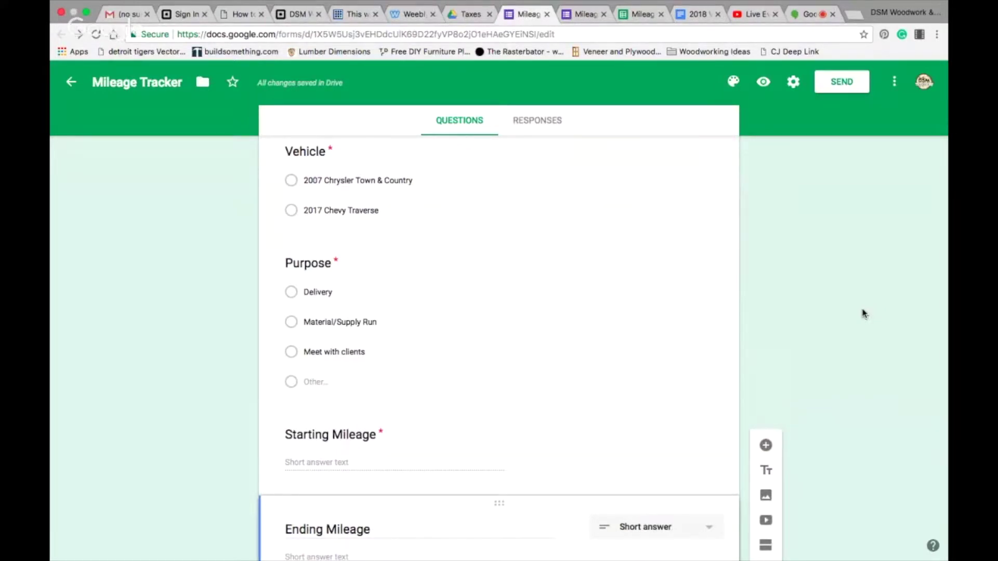
{"action": "scroll", "coordinate": [863, 313], "scroll_direction": "down", "scroll_amount": 5}
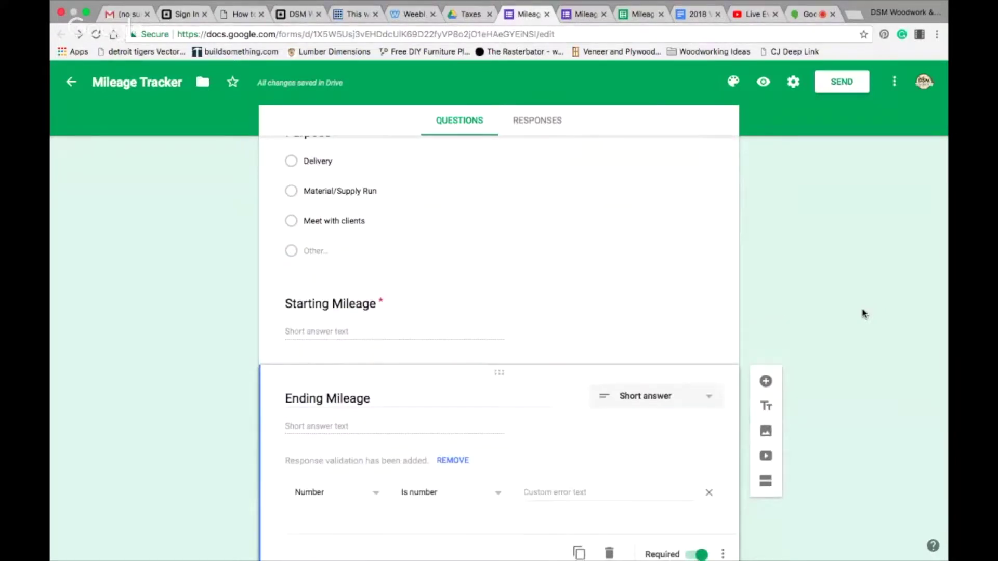
{"action": "scroll", "coordinate": [863, 313], "scroll_direction": "up", "scroll_amount": 6}
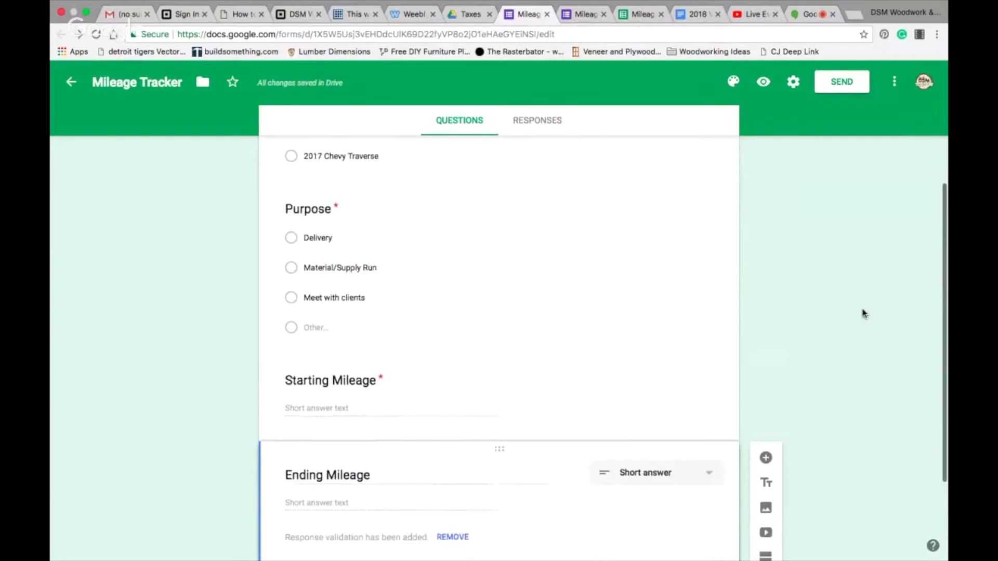
- Preview the Mileage Tracker form, check its four required questions, then close the preview
{"action": "left_click", "coordinate": [763, 83]}
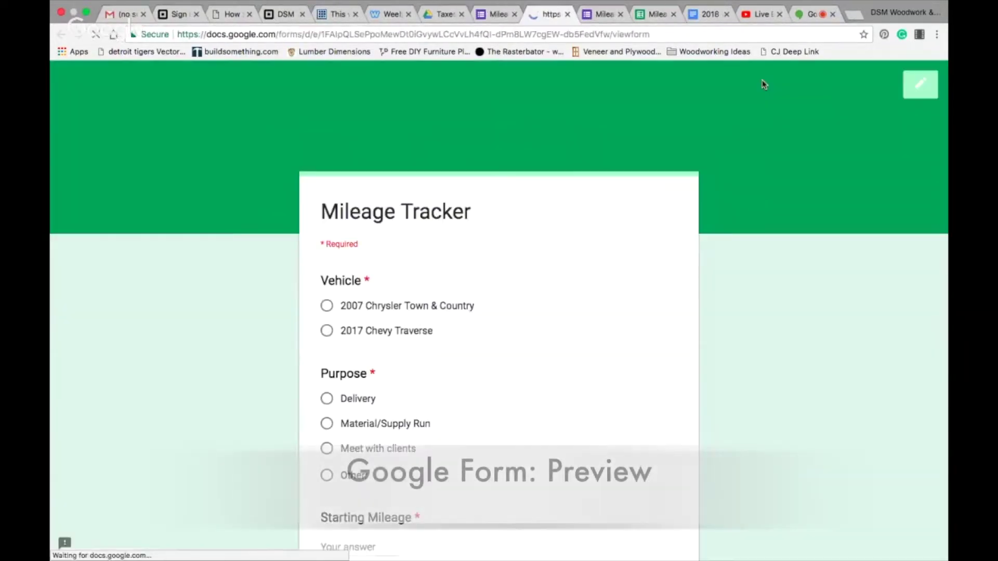
{"action": "scroll", "coordinate": [790, 267], "scroll_direction": "down", "scroll_amount": 5}
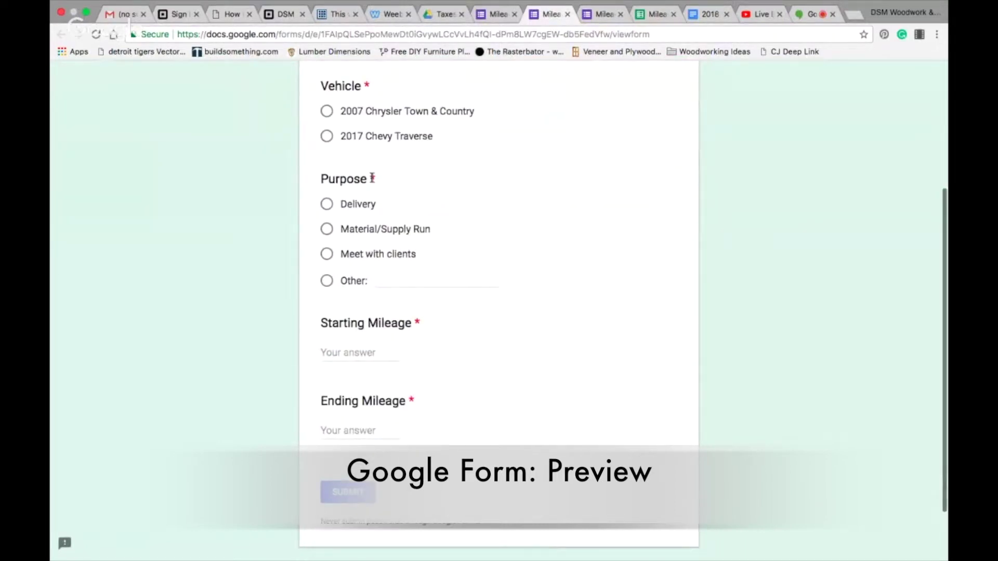
{"action": "scroll", "coordinate": [240, 185], "scroll_direction": "down", "scroll_amount": 1}
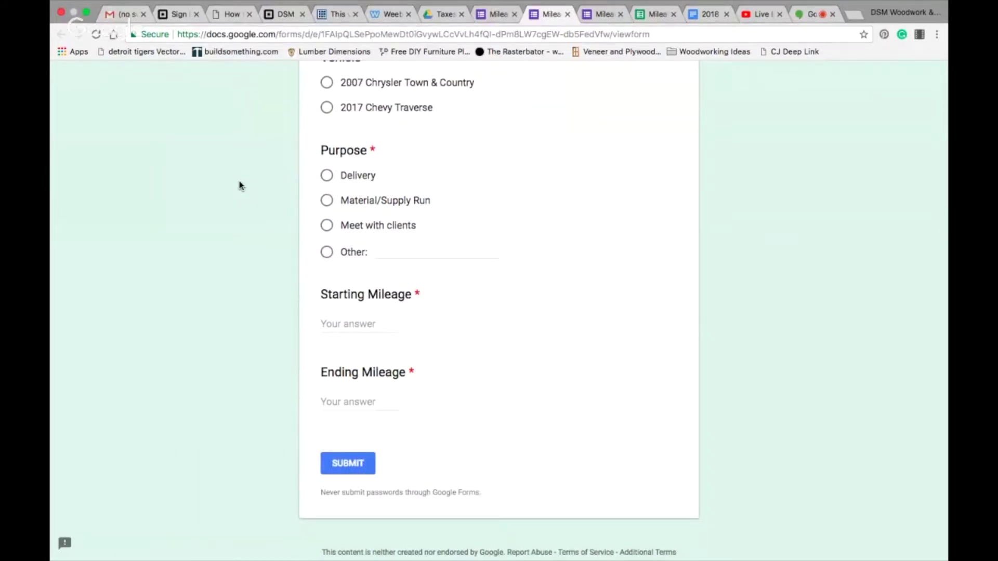
{"action": "scroll", "coordinate": [240, 186], "scroll_direction": "down", "scroll_amount": 1}
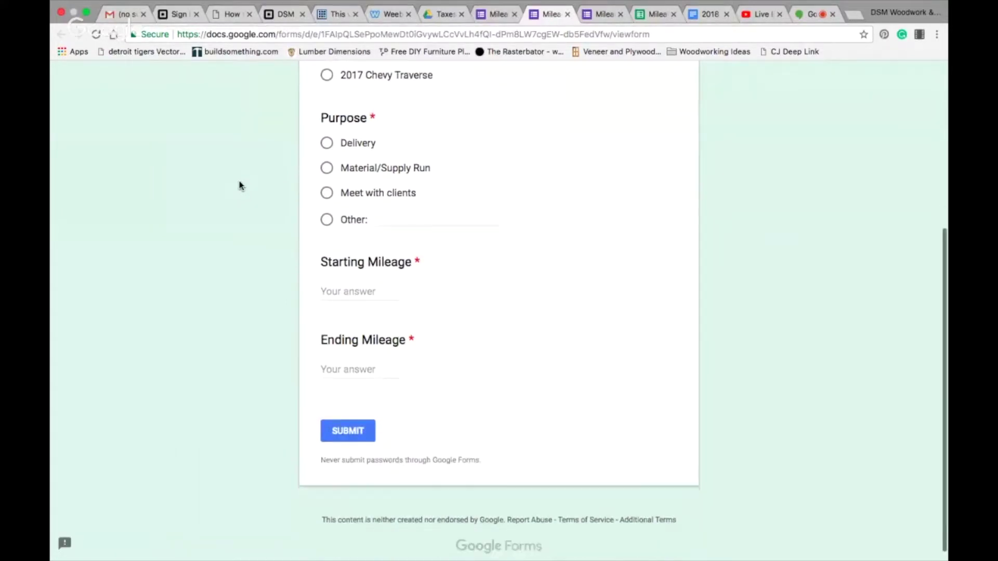
{"action": "scroll", "coordinate": [240, 185], "scroll_direction": "up", "scroll_amount": 8}
{"action": "left_click", "coordinate": [568, 14]}
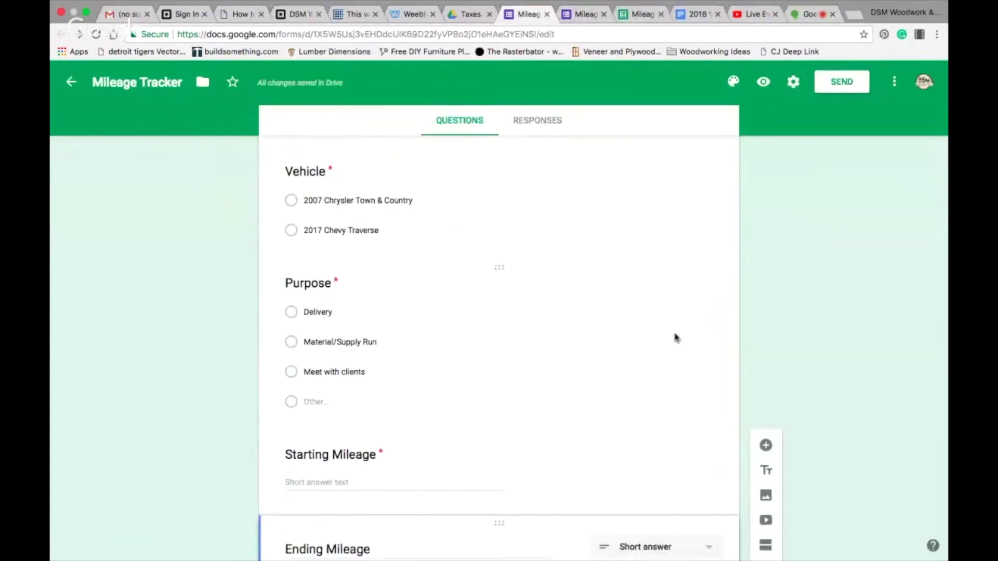
- Retitle the form 'Mileage Tracker 2' and switch to its Responses tab showing 0 responses
{"action": "left_click", "coordinate": [180, 83]}
{"action": "type", "text": "2"}
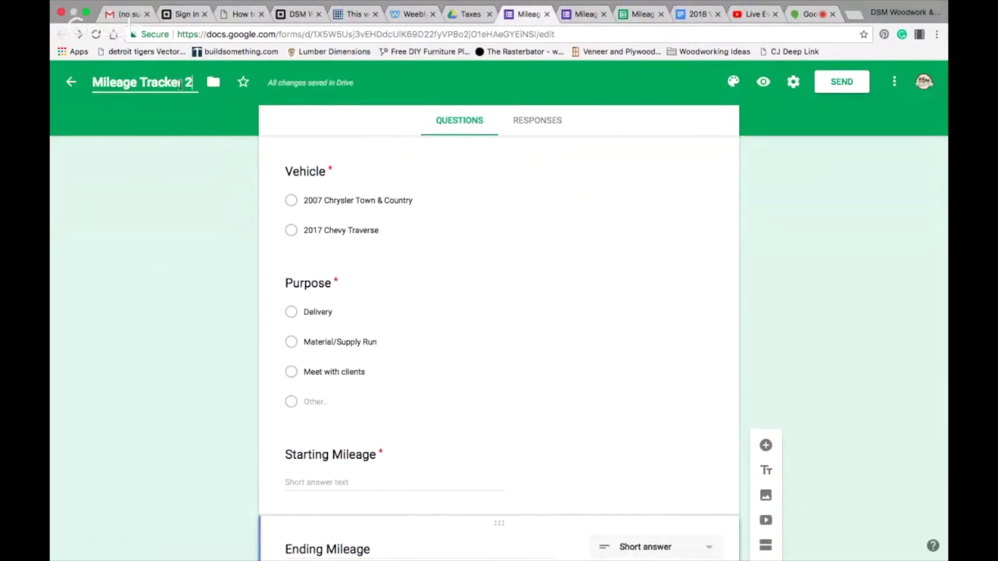
{"action": "scroll", "coordinate": [175, 276], "scroll_direction": "up", "scroll_amount": 3}
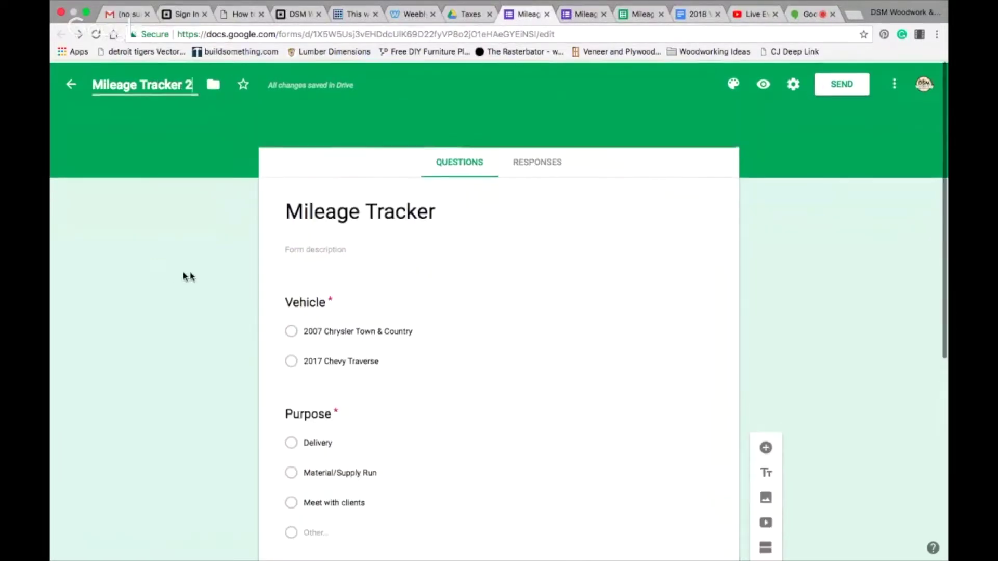
{"action": "left_click", "coordinate": [453, 207]}
{"action": "left_click", "coordinate": [451, 207]}
{"action": "type", "text": "2"}
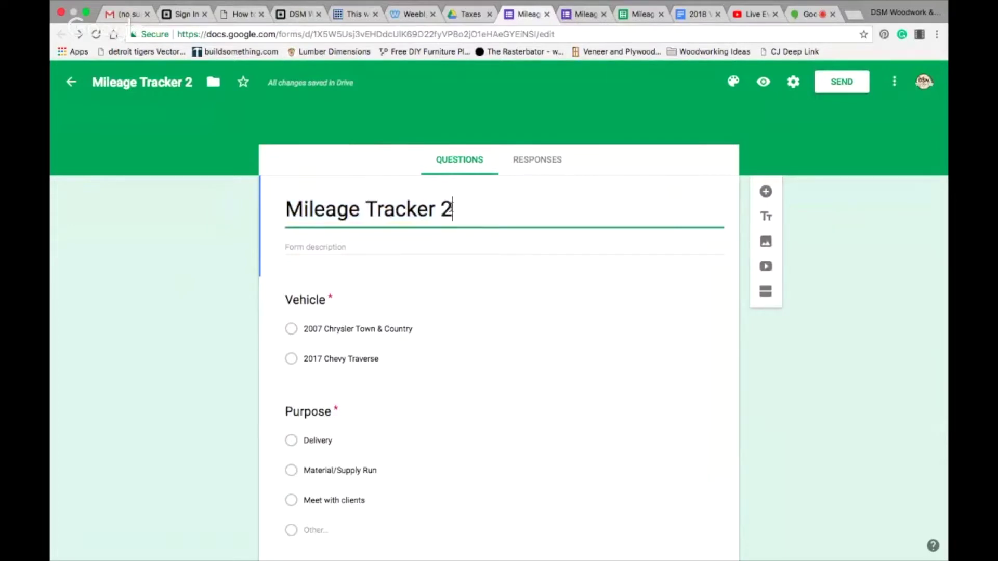
{"action": "scroll", "coordinate": [134, 346], "scroll_direction": "down", "scroll_amount": 5}
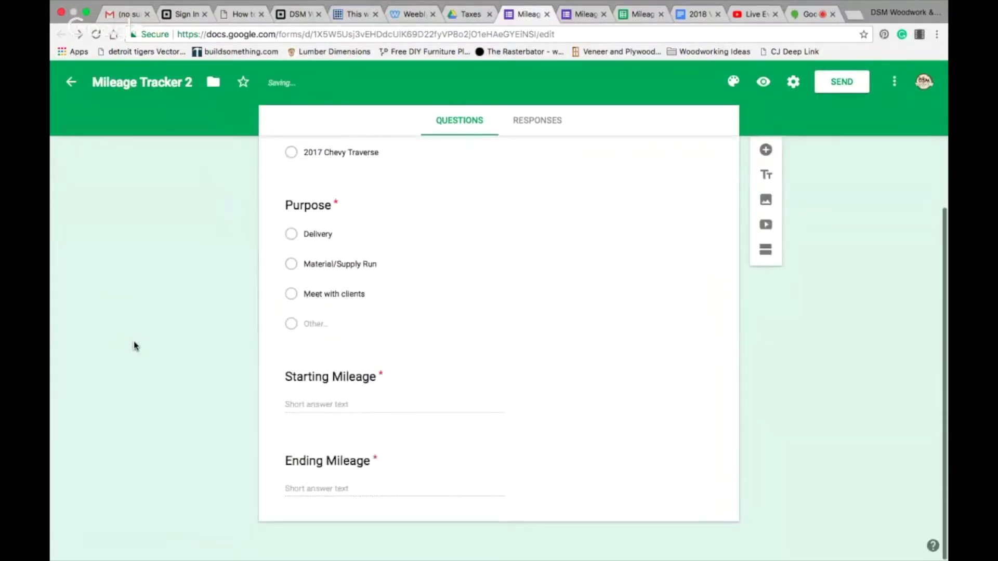
{"action": "scroll", "coordinate": [134, 346], "scroll_direction": "up", "scroll_amount": 4}
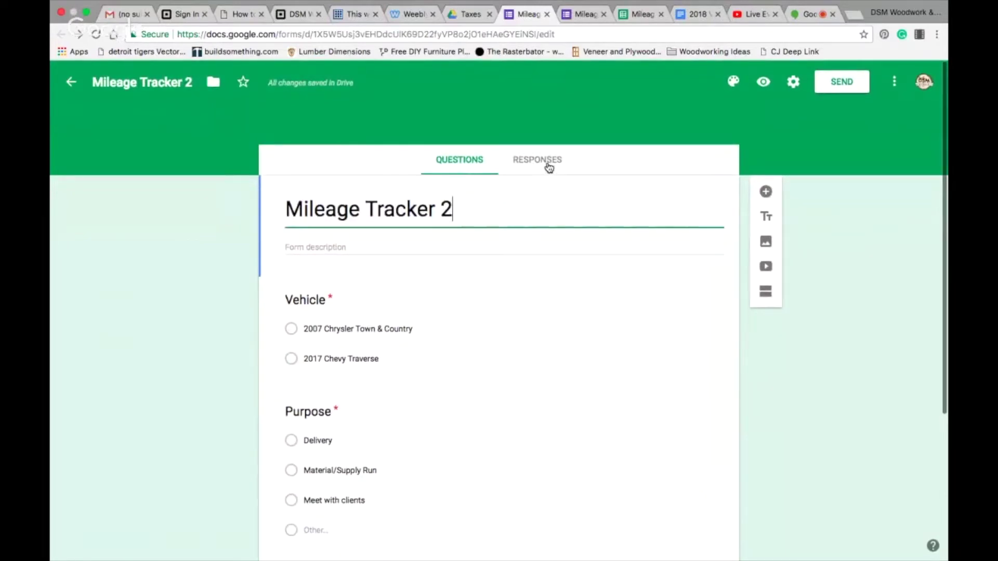
{"action": "left_click", "coordinate": [549, 168]}
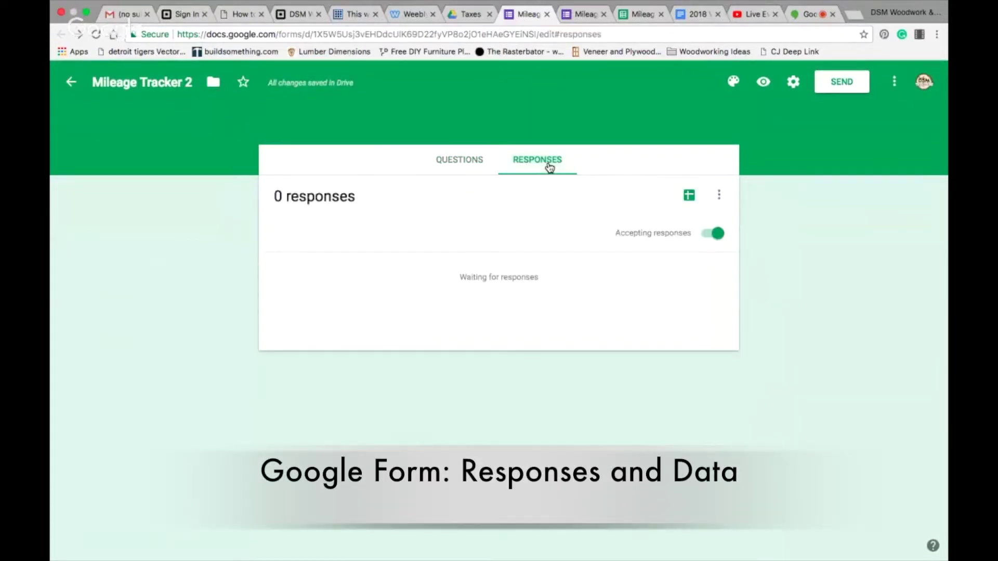
- Link the form to a new 'Mileage Tracker 2 (Responses)' spreadsheet
{"action": "left_click", "coordinate": [689, 197]}
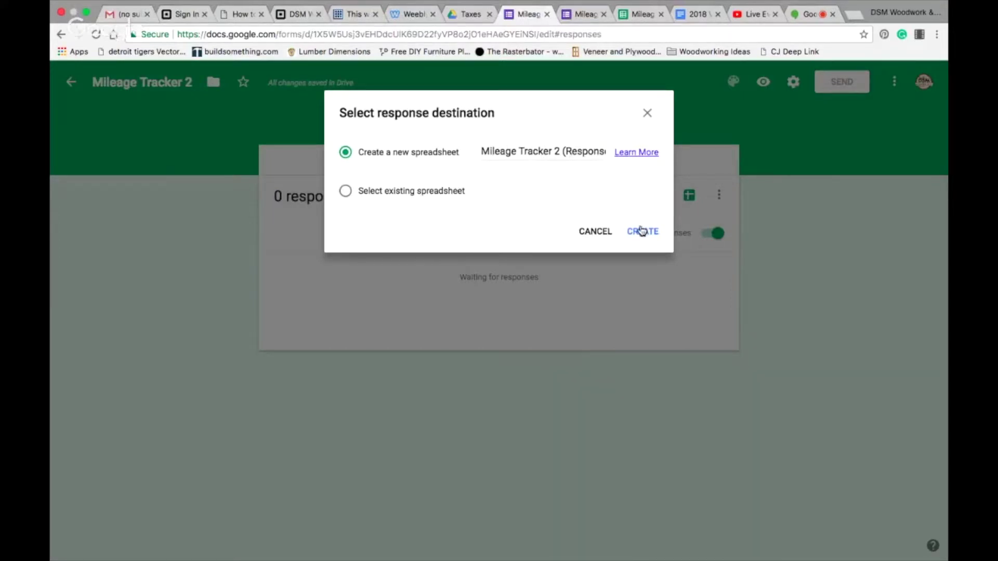
{"action": "left_click", "coordinate": [644, 233]}
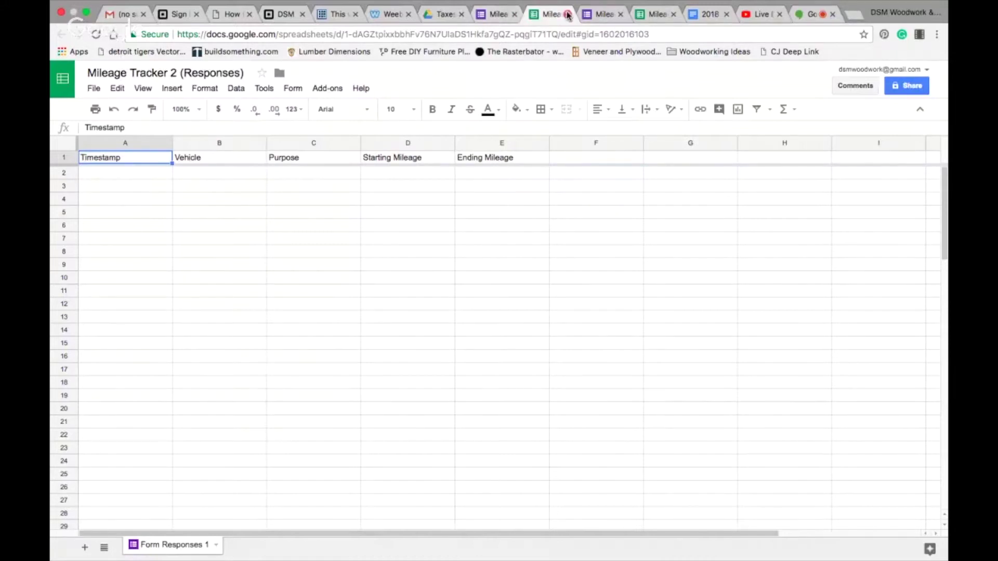
- Switch to the original Mileage Tracker form and look over its questions
{"action": "left_click", "coordinate": [592, 16]}
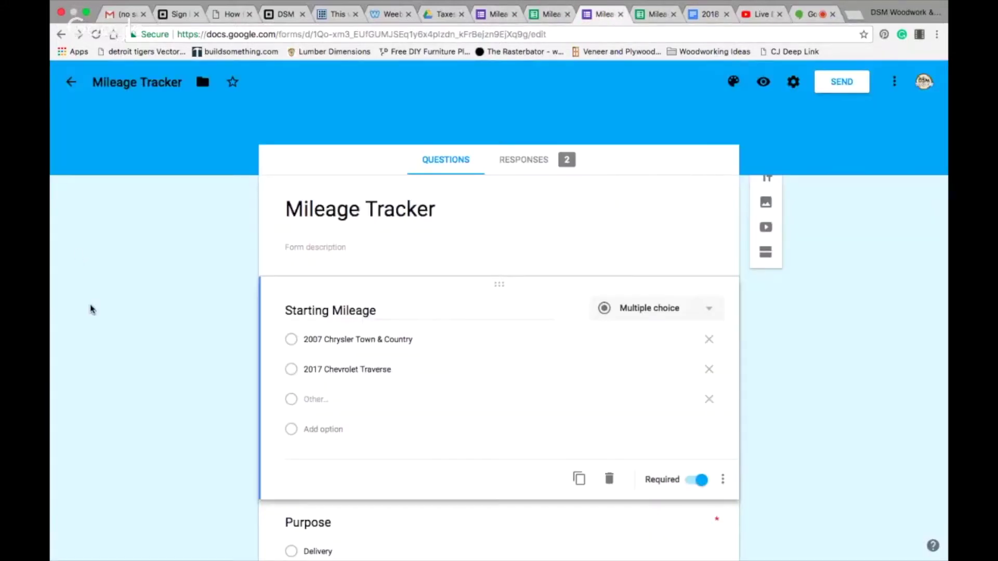
{"action": "scroll", "coordinate": [91, 309], "scroll_direction": "down", "scroll_amount": 4}
{"action": "scroll", "coordinate": [91, 309], "scroll_direction": "up", "scroll_amount": 3}
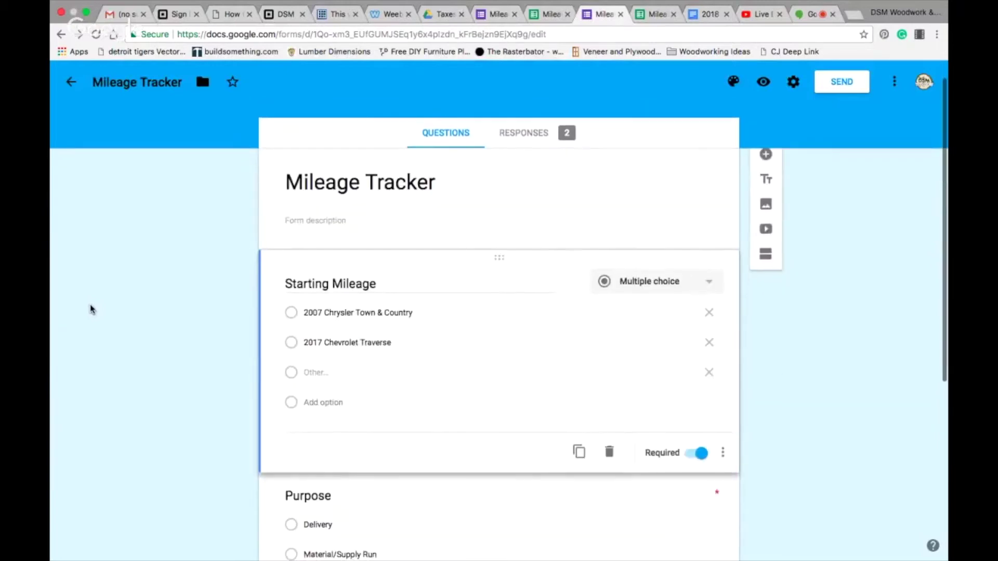
{"action": "scroll", "coordinate": [91, 309], "scroll_direction": "down", "scroll_amount": 3}
{"action": "scroll", "coordinate": [91, 309], "scroll_direction": "up", "scroll_amount": 3}
{"action": "scroll", "coordinate": [91, 309], "scroll_direction": "up", "scroll_amount": 1}
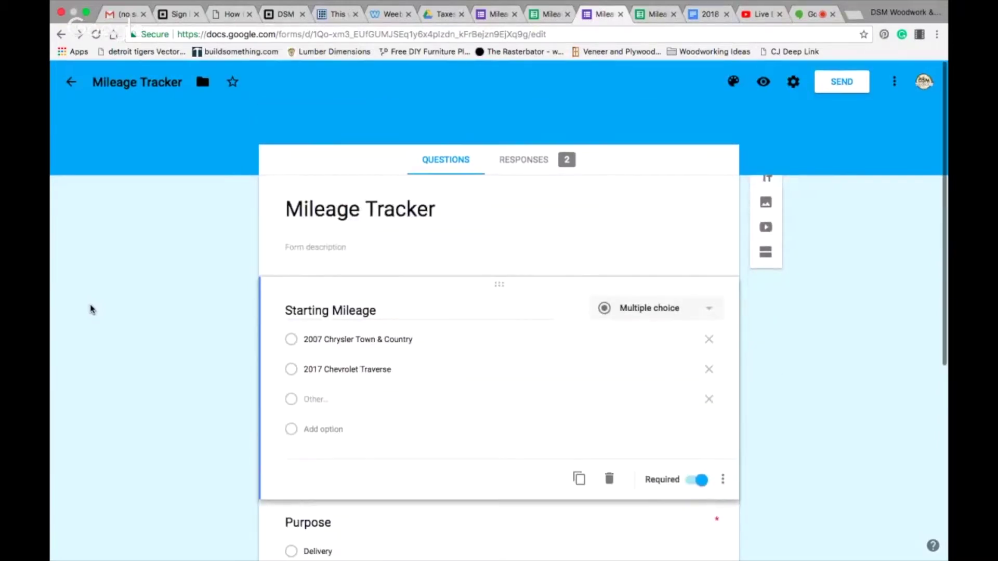
{"action": "scroll", "coordinate": [335, 315], "scroll_direction": "down", "scroll_amount": 6}
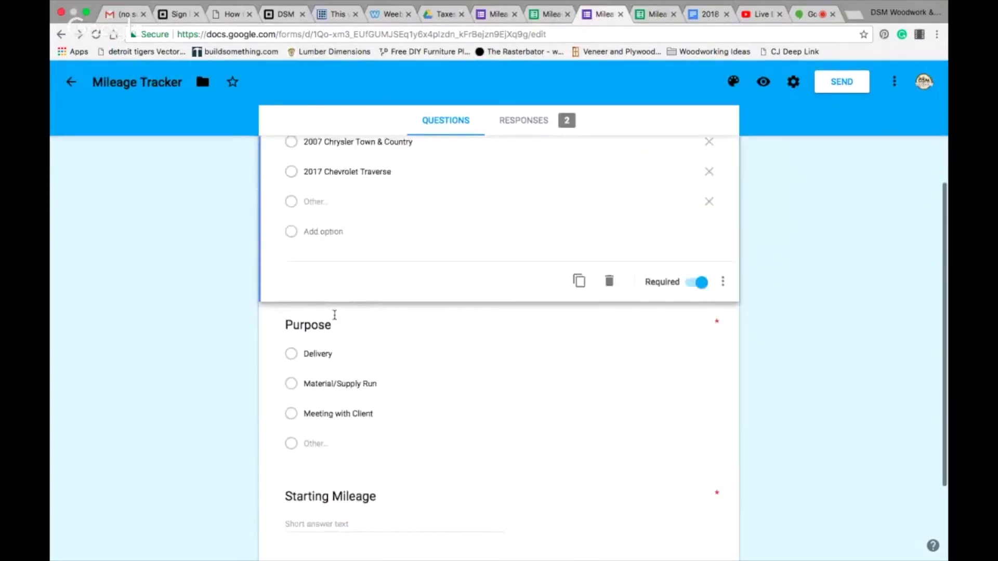
{"action": "scroll", "coordinate": [334, 318], "scroll_direction": "up", "scroll_amount": 5}
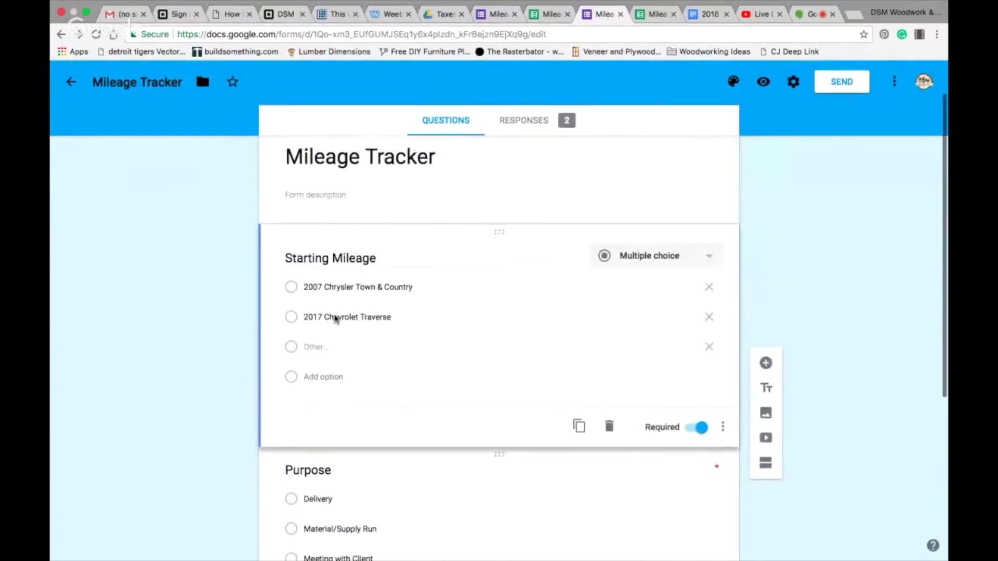
{"action": "triple_click", "coordinate": [352, 259]}
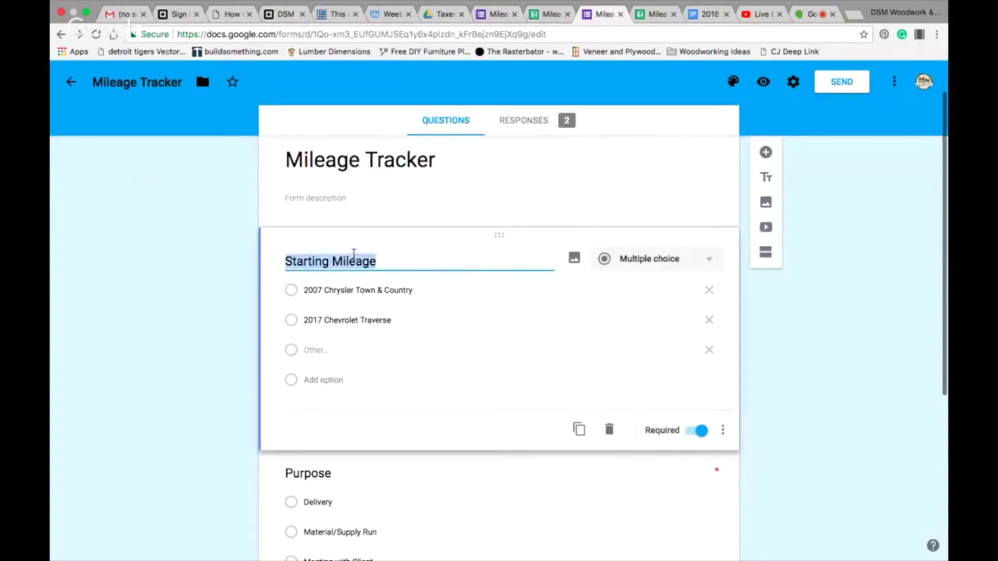
- Preview the original form, then open its Mileage Tracker (Responses) sheet showing Total Mileage 424.9
{"action": "left_click", "coordinate": [763, 82]}
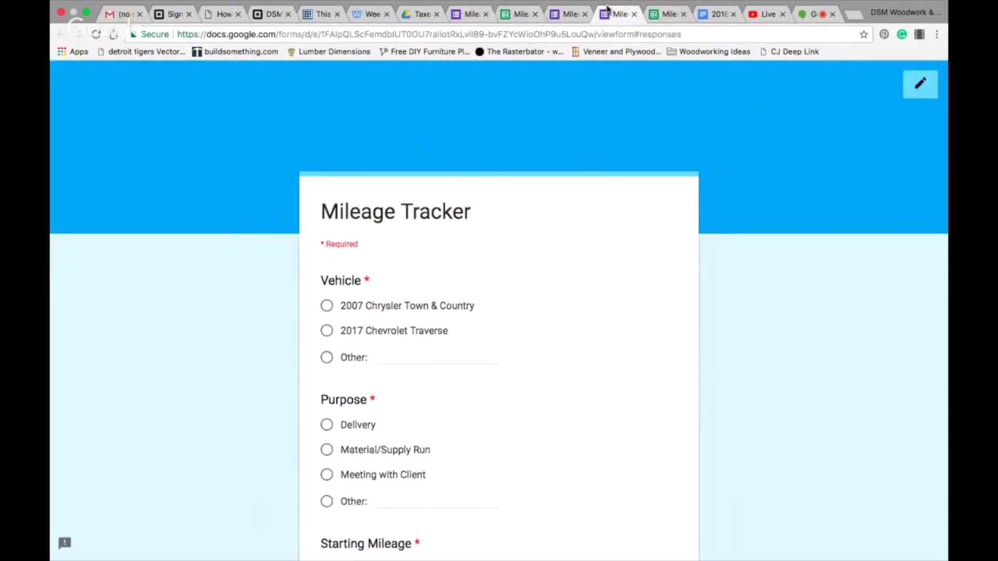
{"action": "scroll", "coordinate": [599, 327], "scroll_direction": "down", "scroll_amount": 5}
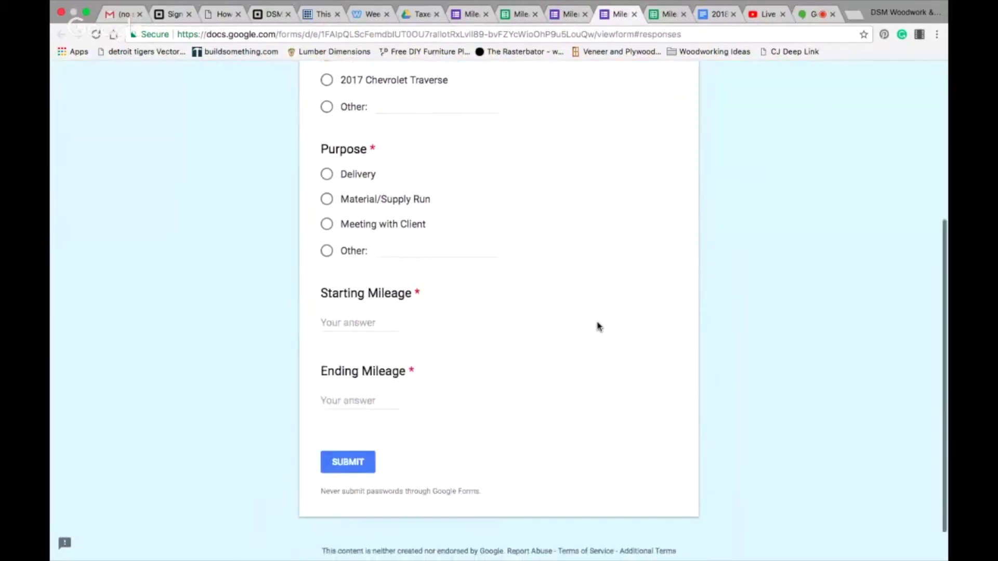
{"action": "scroll", "coordinate": [598, 326], "scroll_direction": "up", "scroll_amount": 4}
{"action": "scroll", "coordinate": [599, 327], "scroll_direction": "up", "scroll_amount": 3}
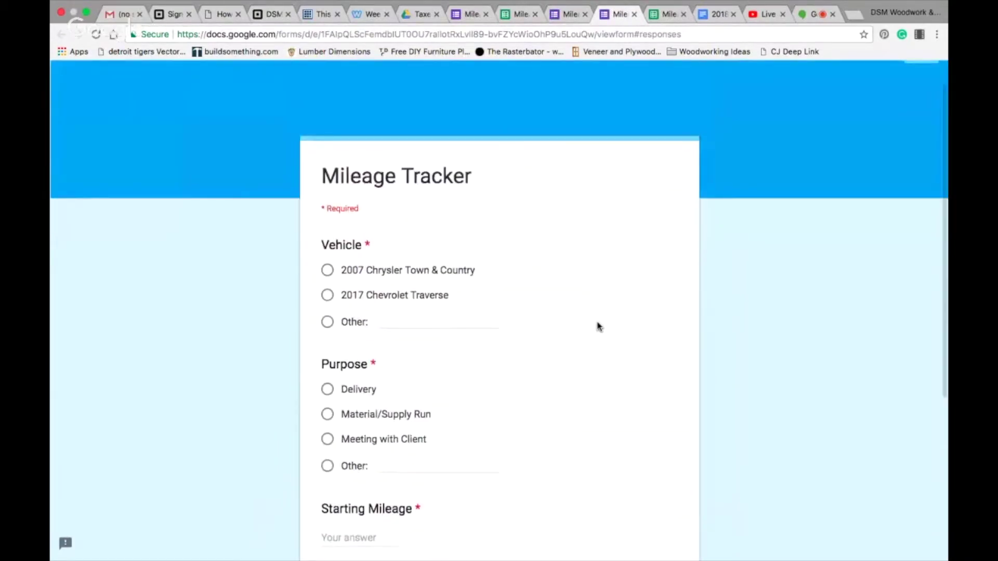
{"action": "scroll", "coordinate": [599, 327], "scroll_direction": "down", "scroll_amount": 5}
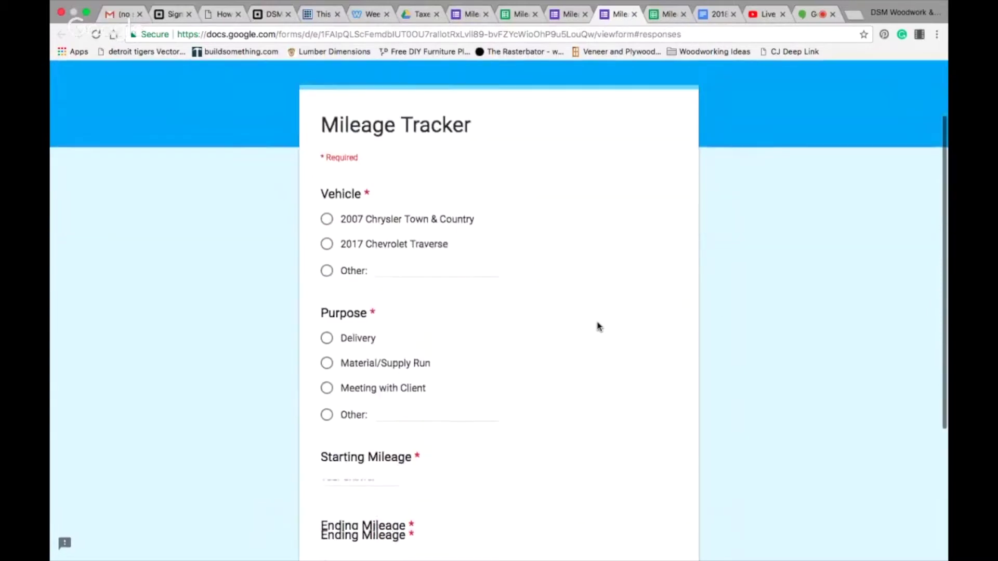
{"action": "scroll", "coordinate": [599, 326], "scroll_direction": "up", "scroll_amount": 4}
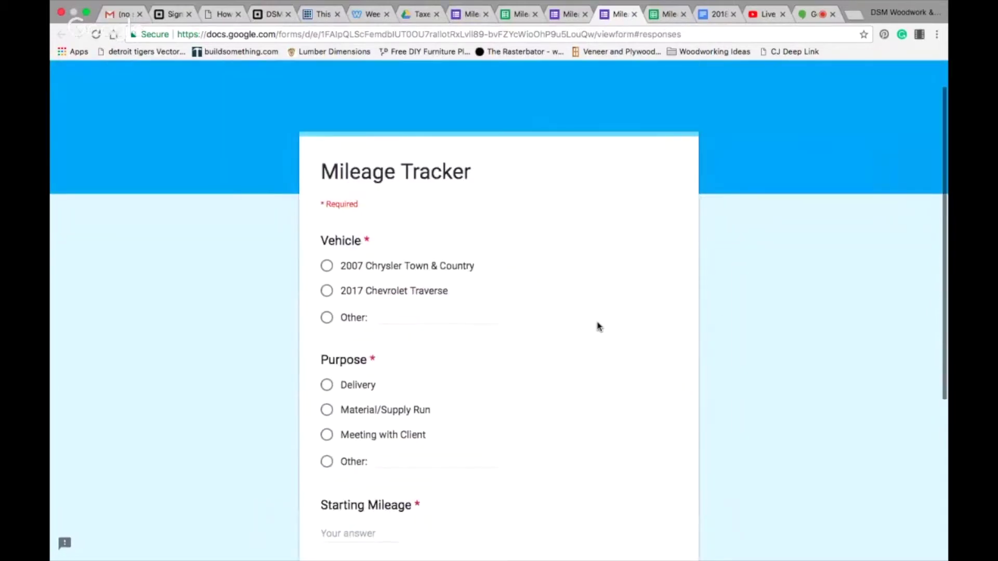
{"action": "left_click", "coordinate": [635, 15]}
{"action": "left_click", "coordinate": [633, 14]}
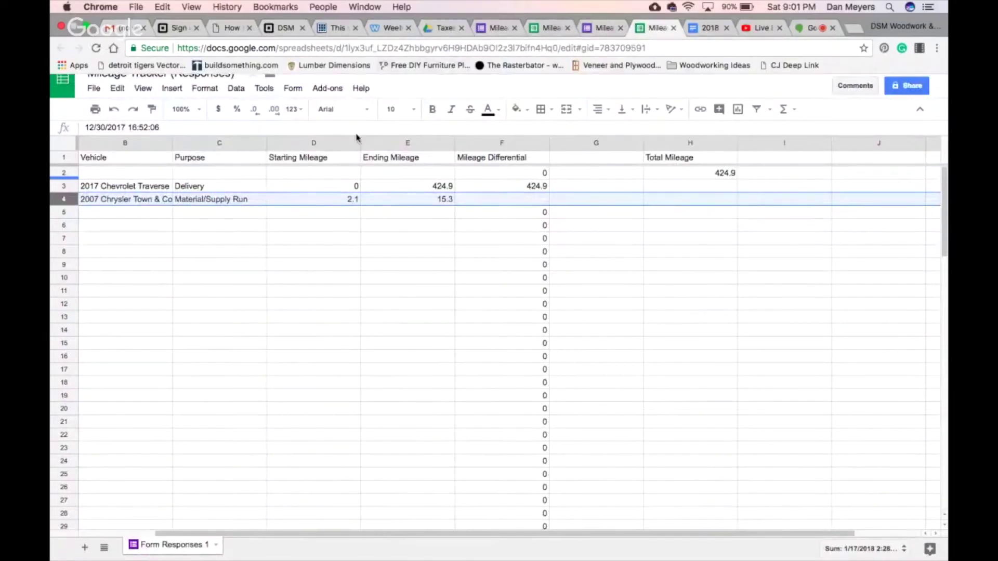
{"action": "scroll", "coordinate": [206, 213], "scroll_direction": "up", "scroll_amount": 1}
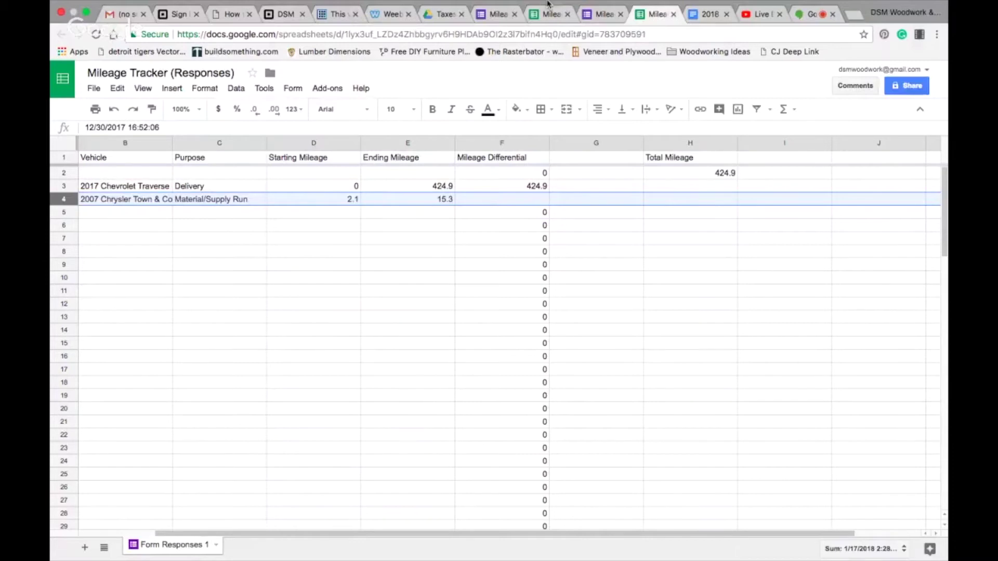
{"action": "left_click", "coordinate": [549, 14]}
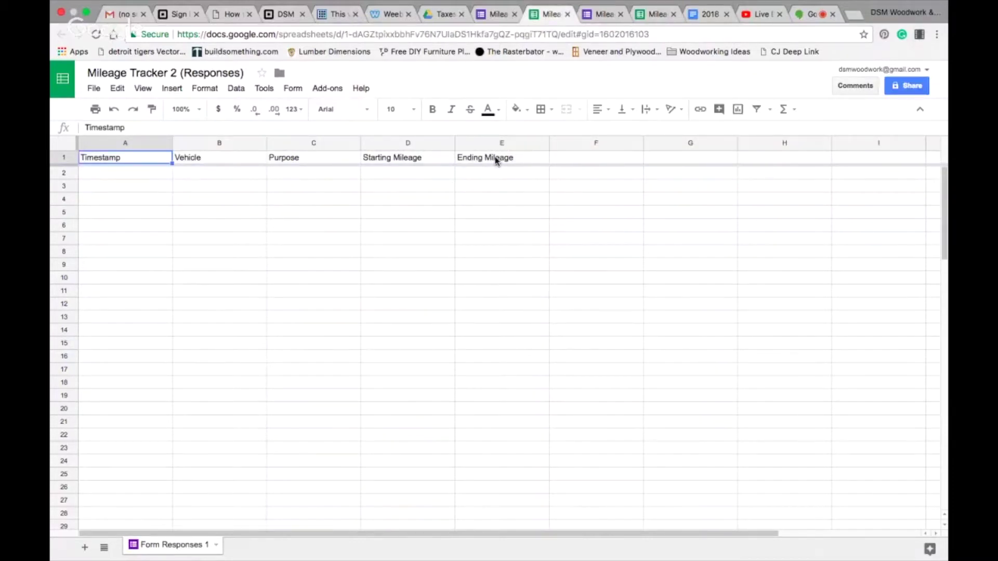
{"action": "left_click", "coordinate": [644, 16]}
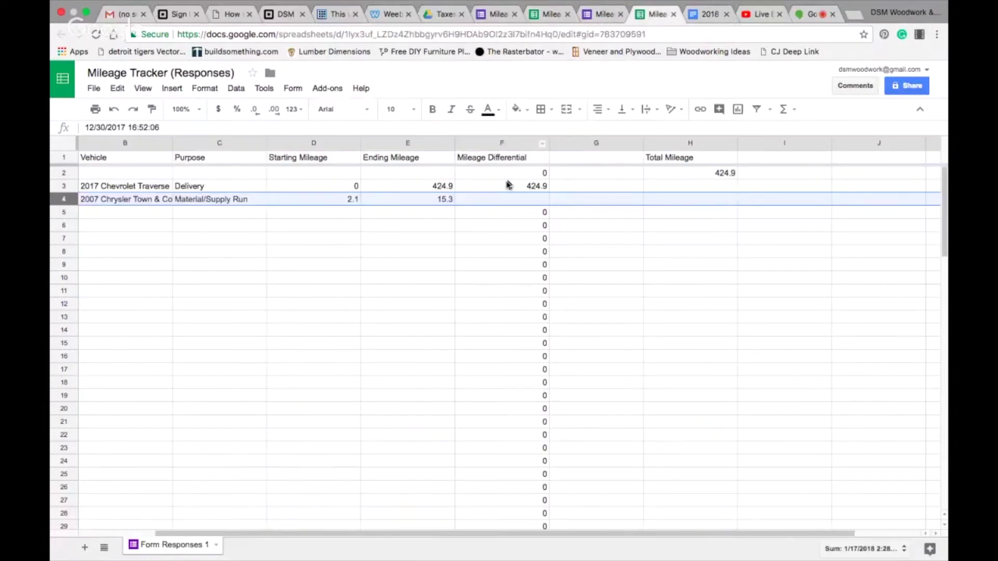
{"action": "left_click", "coordinate": [515, 158]}
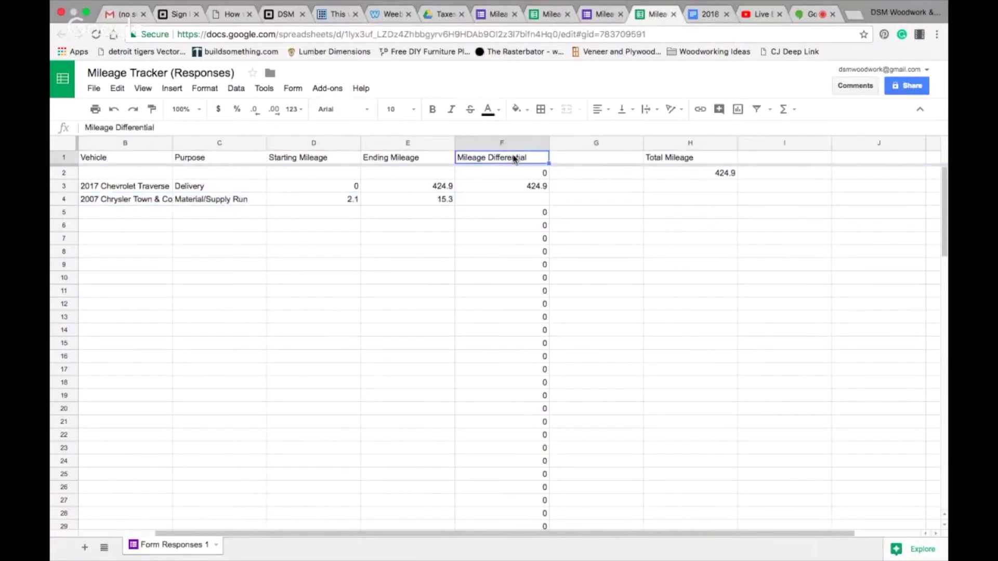
{"action": "left_click", "coordinate": [515, 175]}
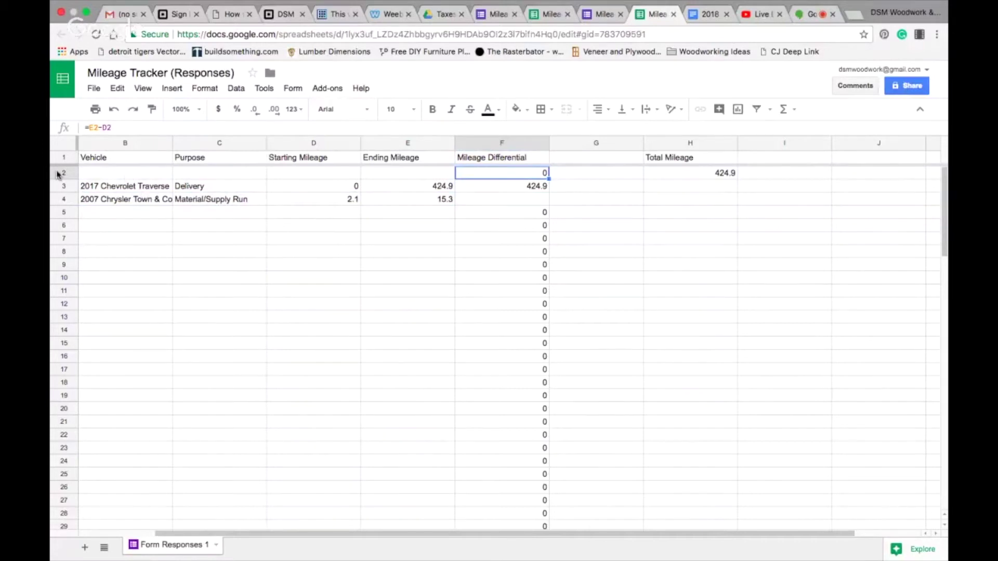
- Try deleting cells B2:F2 with shift up, dismiss the error, and clear the 0 in F2
{"action": "mouse_move", "coordinate": [86, 173]}
{"action": "left_mouse_down"}
{"action": "mouse_move", "coordinate": [192, 165]}
{"action": "mouse_move", "coordinate": [509, 180]}
{"action": "left_mouse_up"}
{"action": "right_click", "coordinate": [509, 179]}
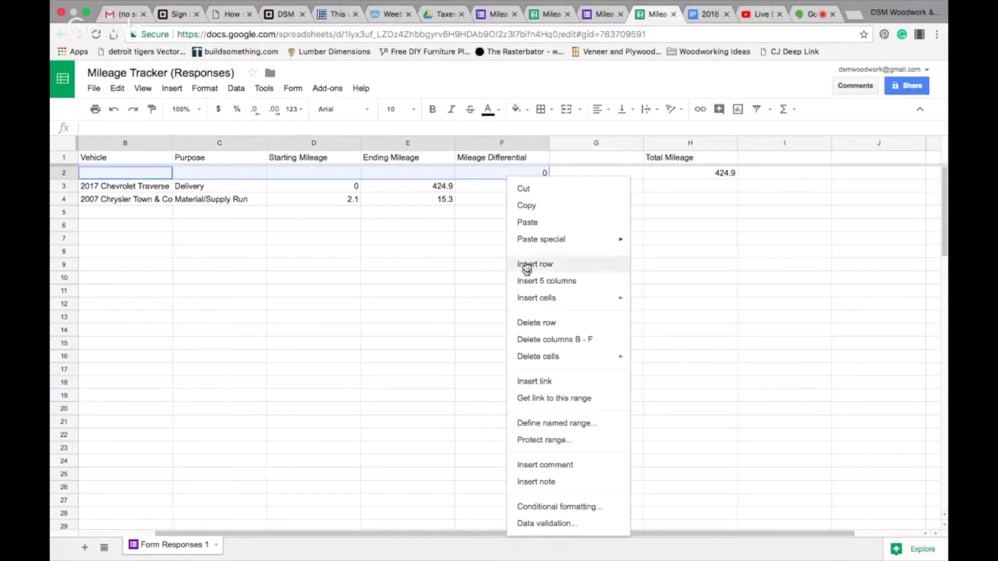
{"action": "mouse_move", "coordinate": [529, 358]}
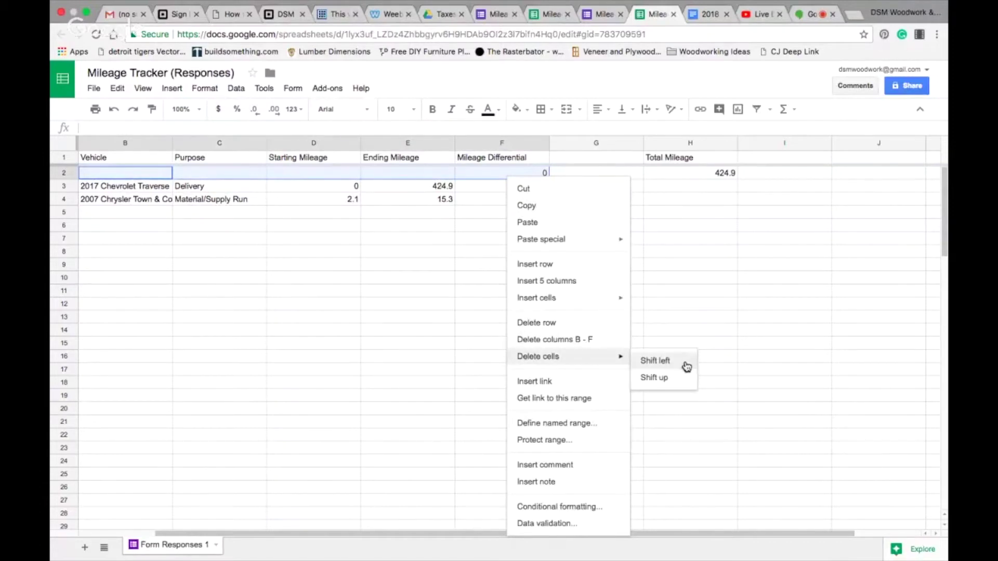
{"action": "left_click", "coordinate": [670, 378]}
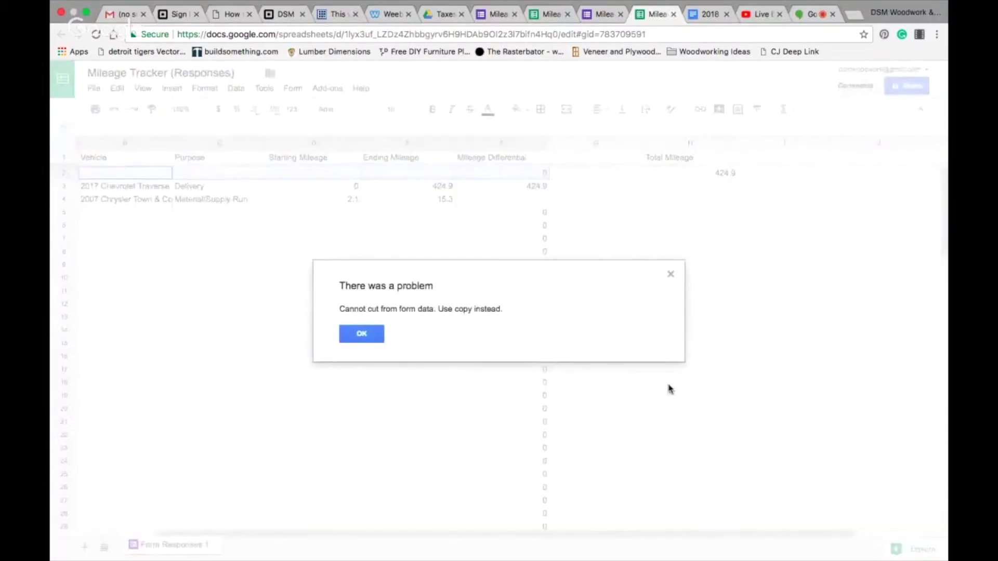
{"action": "left_click", "coordinate": [361, 335]}
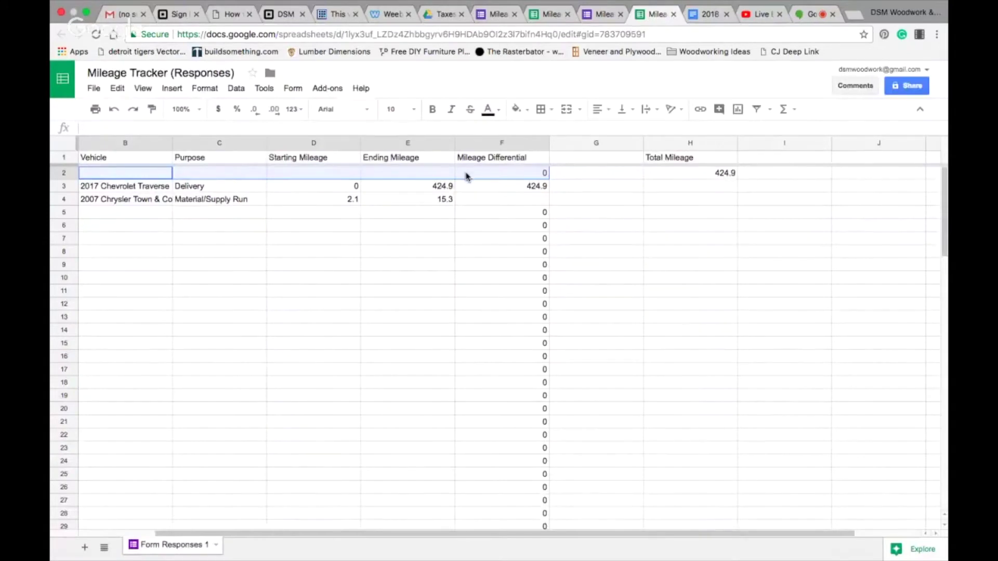
{"action": "key", "text": "Delete"}
- Delete the empty row 2, then inspect the Mileage Differential formula in F2
{"action": "right_click", "coordinate": [125, 175]}
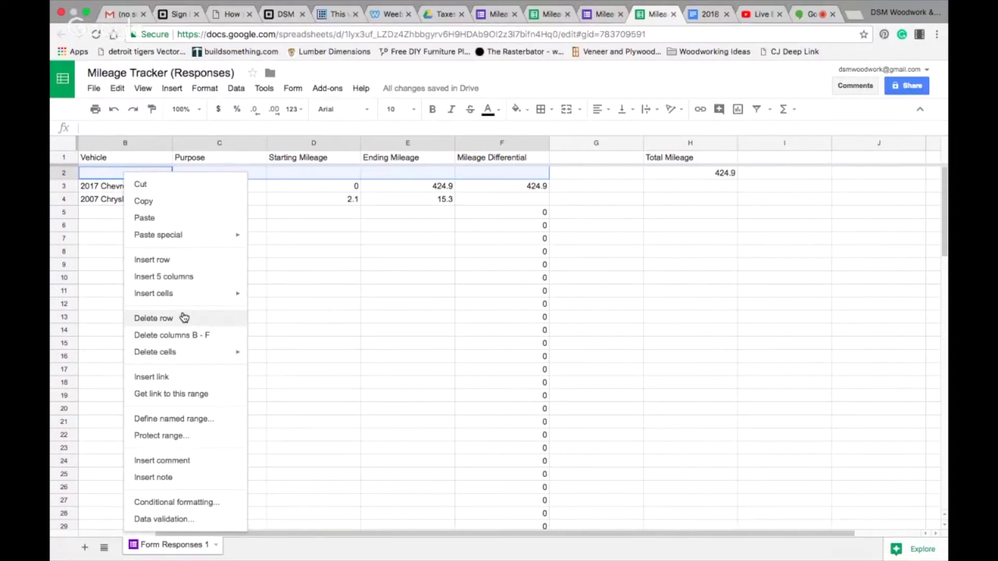
{"action": "left_click", "coordinate": [185, 319]}
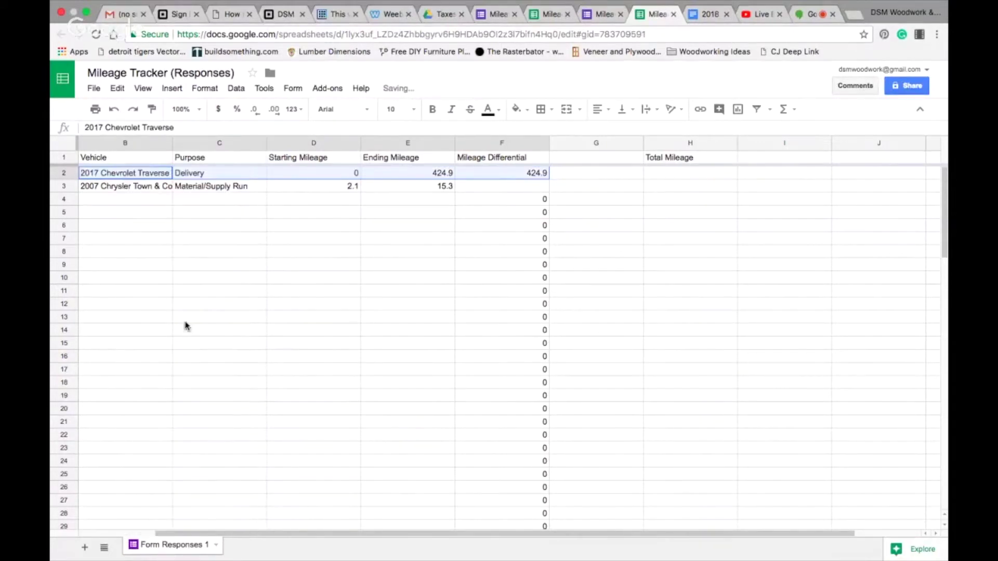
{"action": "left_click", "coordinate": [315, 239]}
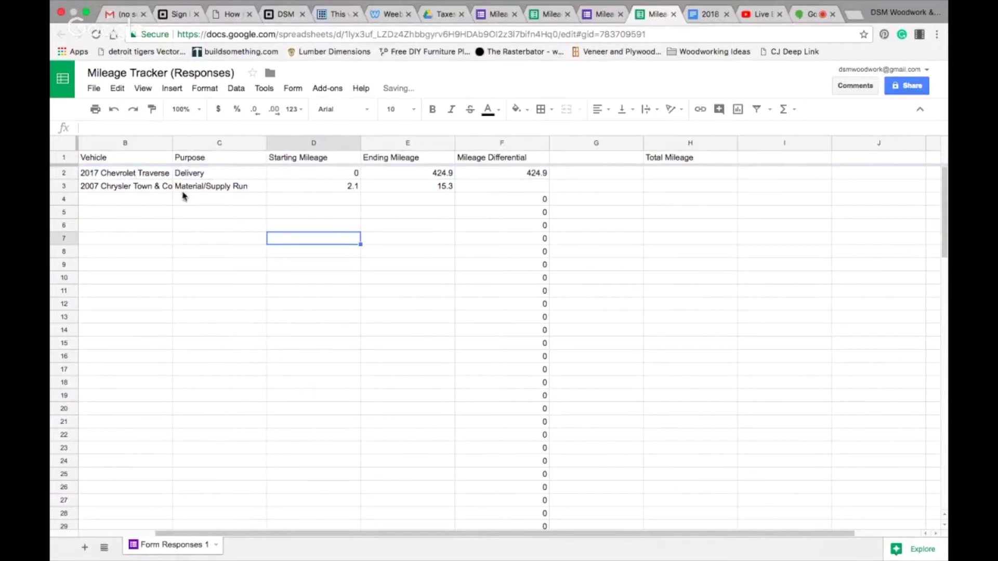
{"action": "left_click", "coordinate": [509, 175]}
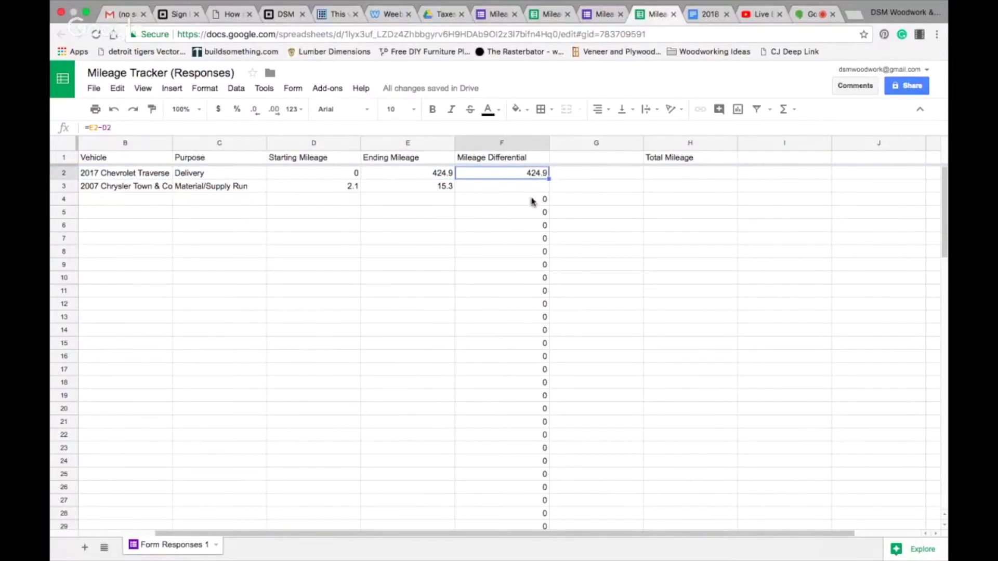
{"action": "left_click", "coordinate": [530, 141]}
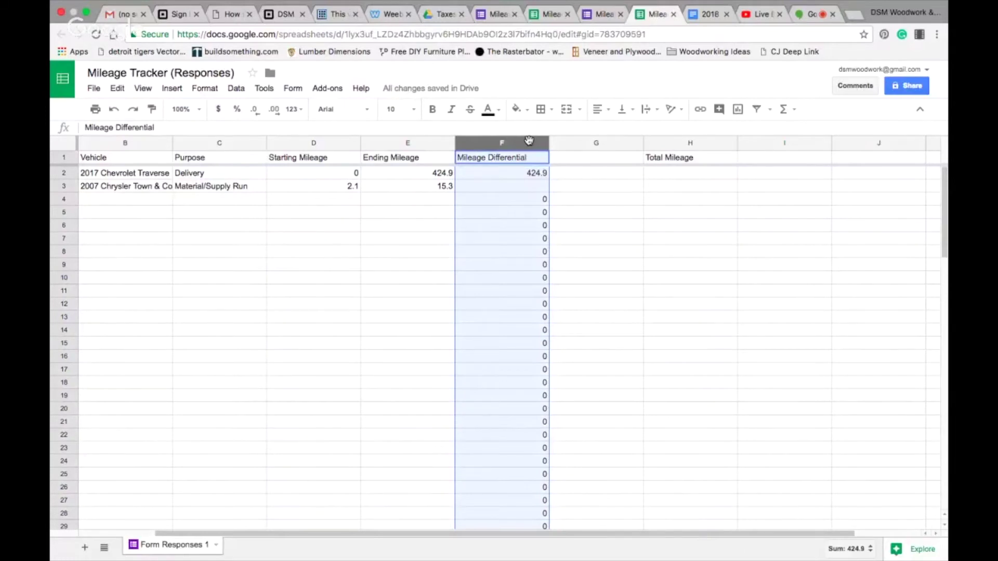
{"action": "left_click", "coordinate": [503, 186]}
{"action": "left_click", "coordinate": [524, 173]}
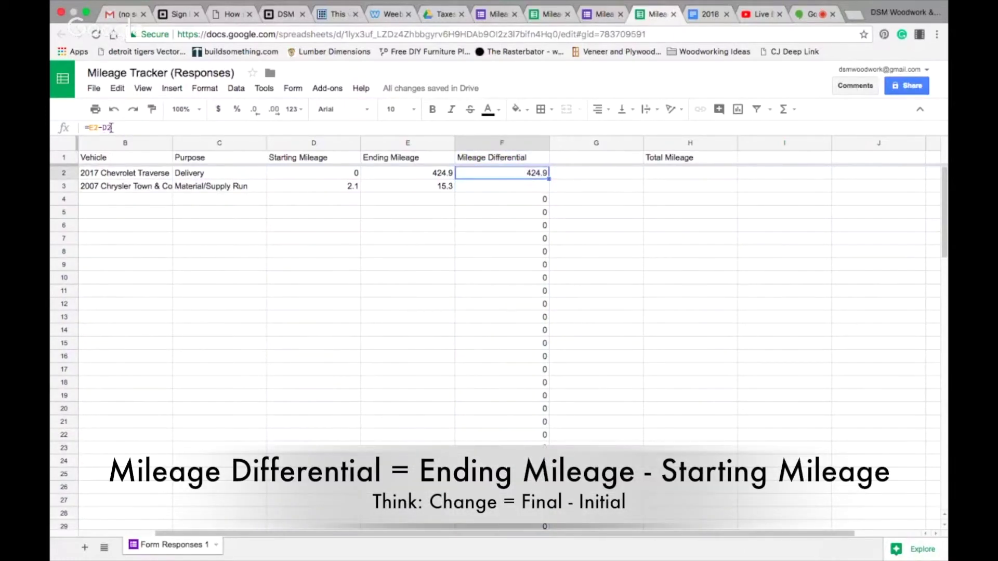
{"action": "left_click_drag", "start_coordinate": [111, 128], "coordinate": [92, 128]}
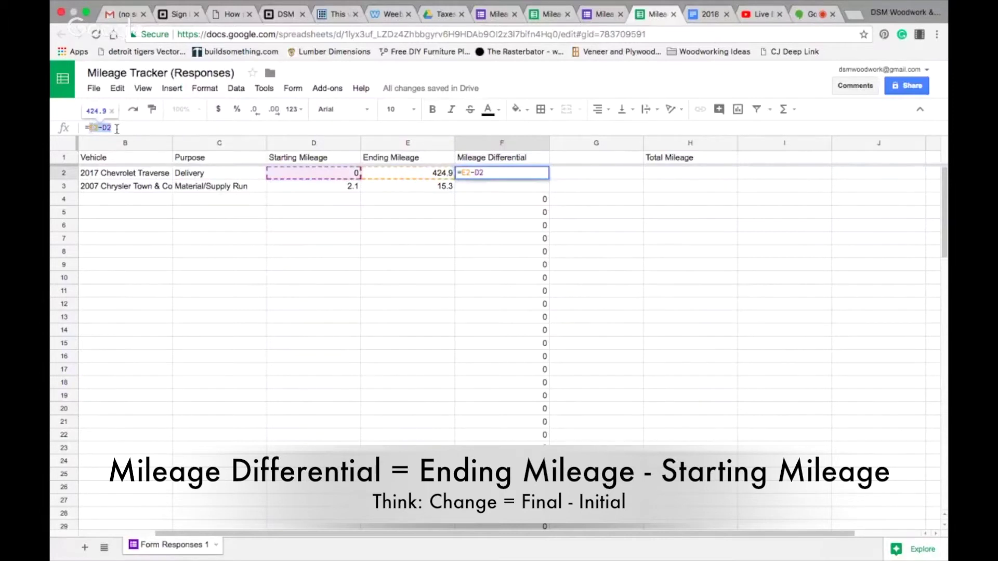
{"action": "left_click", "coordinate": [481, 173]}
{"action": "key", "text": "BackSpace"}
{"action": "key", "text": "BackSpace"}
{"action": "key", "text": "BackSpace"}
{"action": "key", "text": "BackSpace"}
{"action": "key", "text": "BackSpace"}
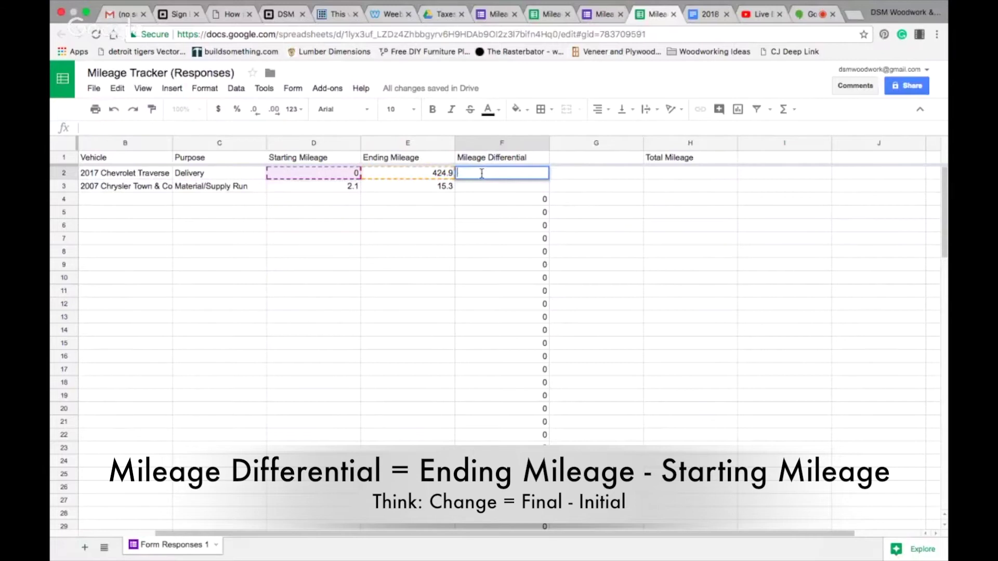
{"action": "type", "text": "=E2"}
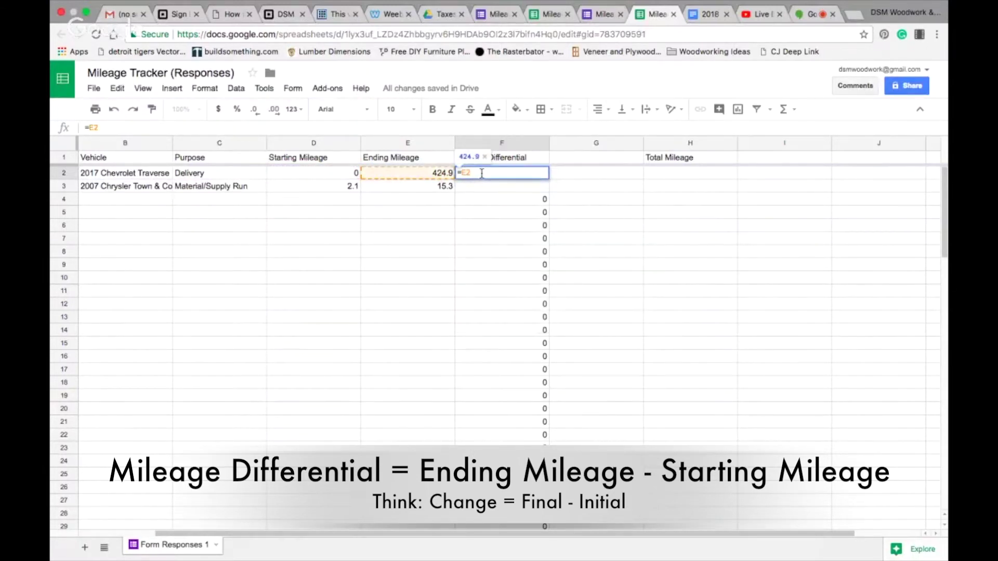
{"action": "type", "text": "-D2"}
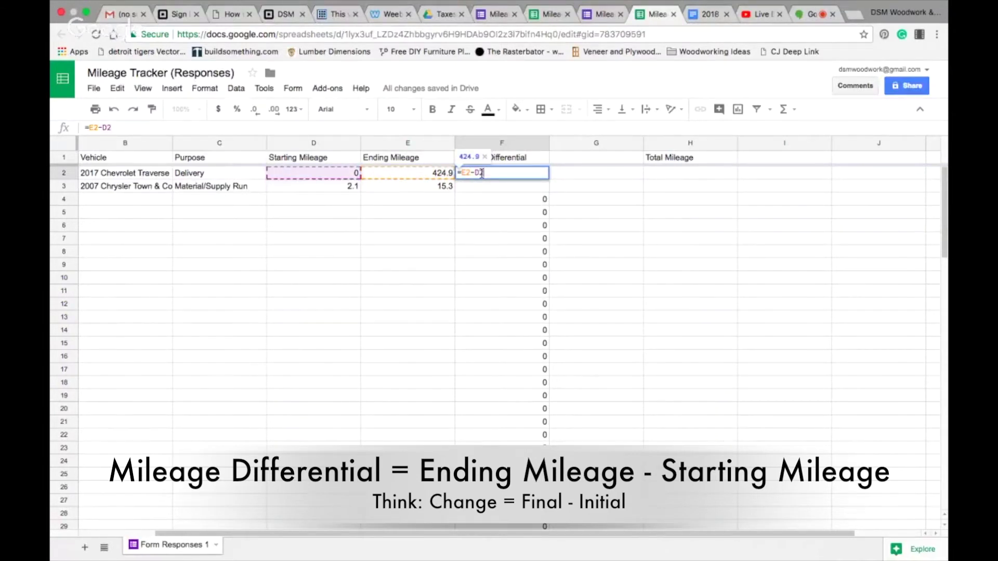
{"action": "key", "text": "Return"}
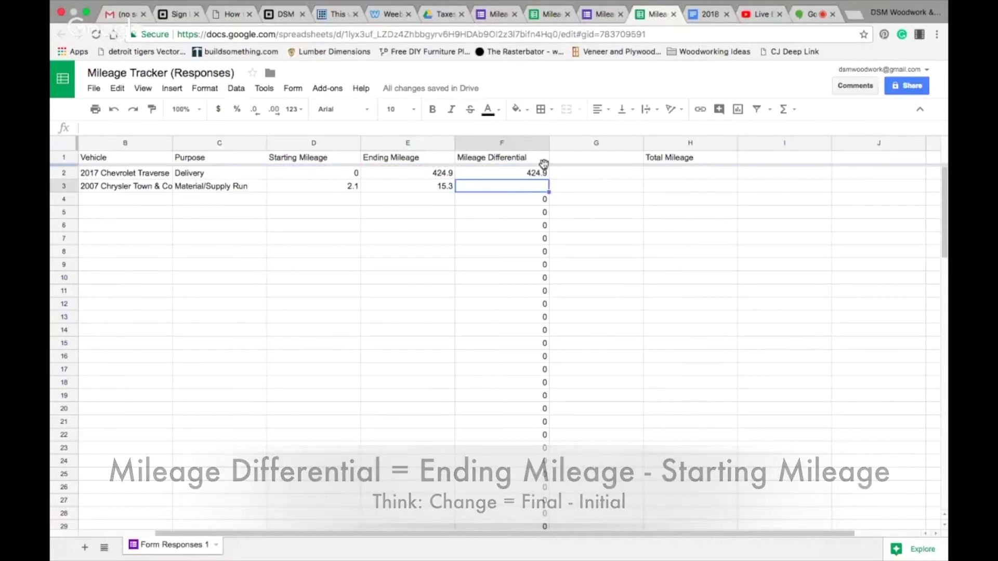
{"action": "left_click", "coordinate": [541, 177]}
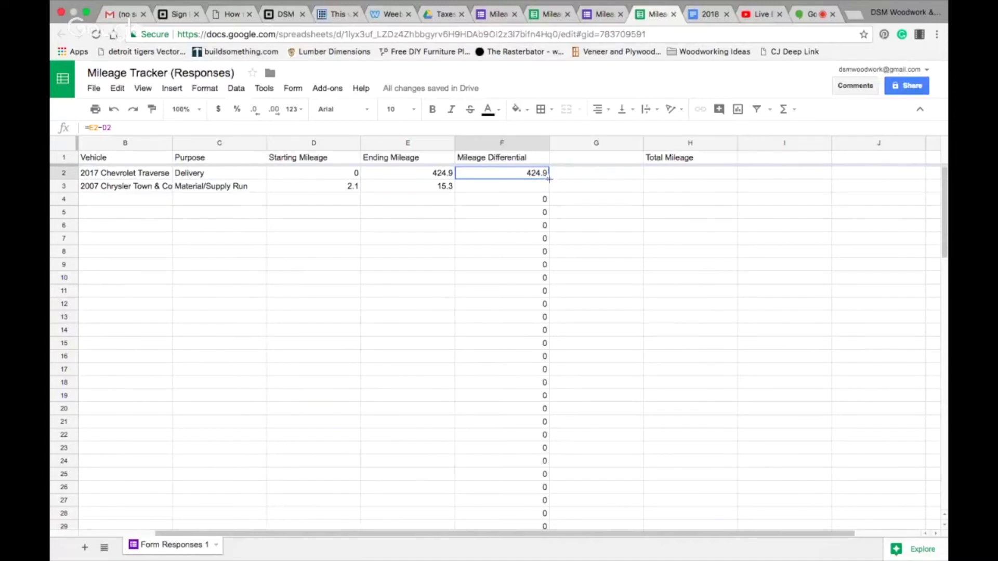
- Fill the F2 differential formula down column F and verify it in lower rows
{"action": "double_click", "coordinate": [549, 178]}
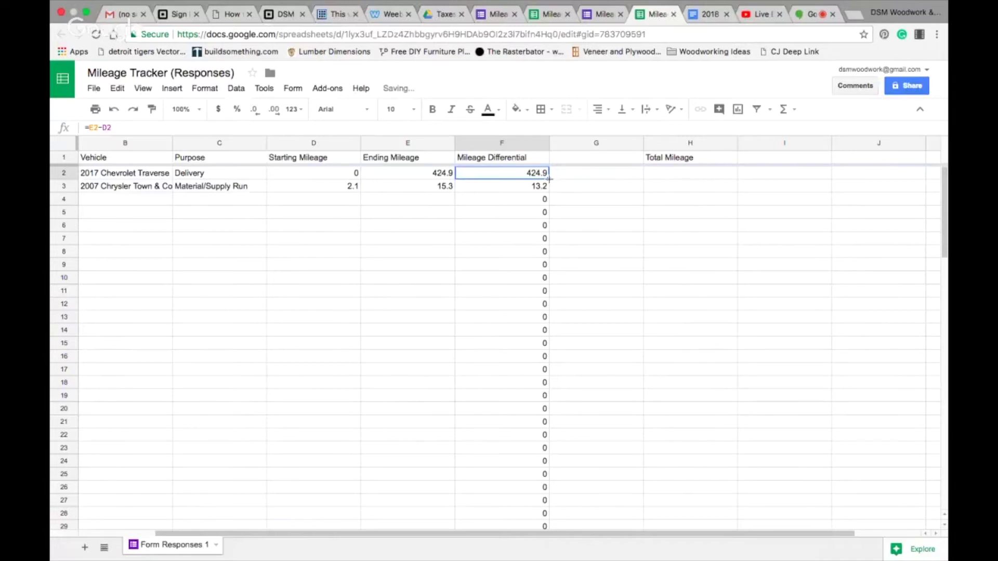
{"action": "left_click", "coordinate": [527, 204]}
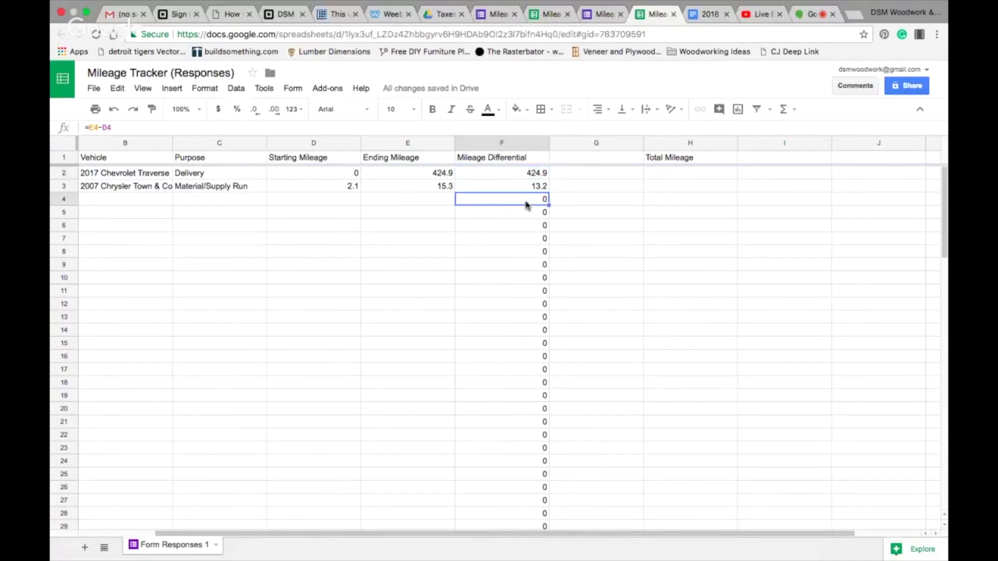
{"action": "left_click", "coordinate": [526, 229]}
{"action": "left_click", "coordinate": [524, 308]}
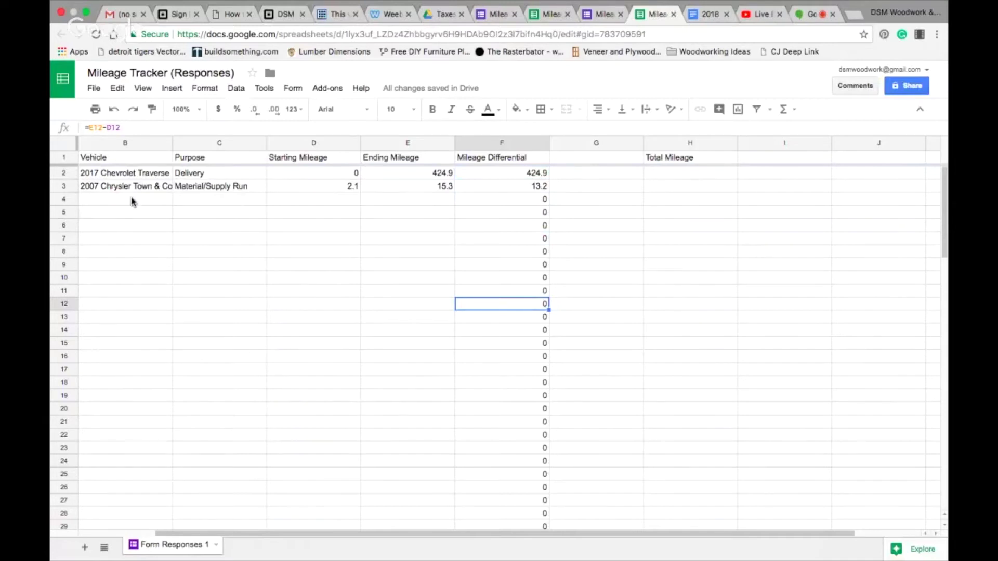
- Log a third trip in row 4: starting mileage 3.2, ending mileage 276.5
{"action": "left_click", "coordinate": [337, 199]}
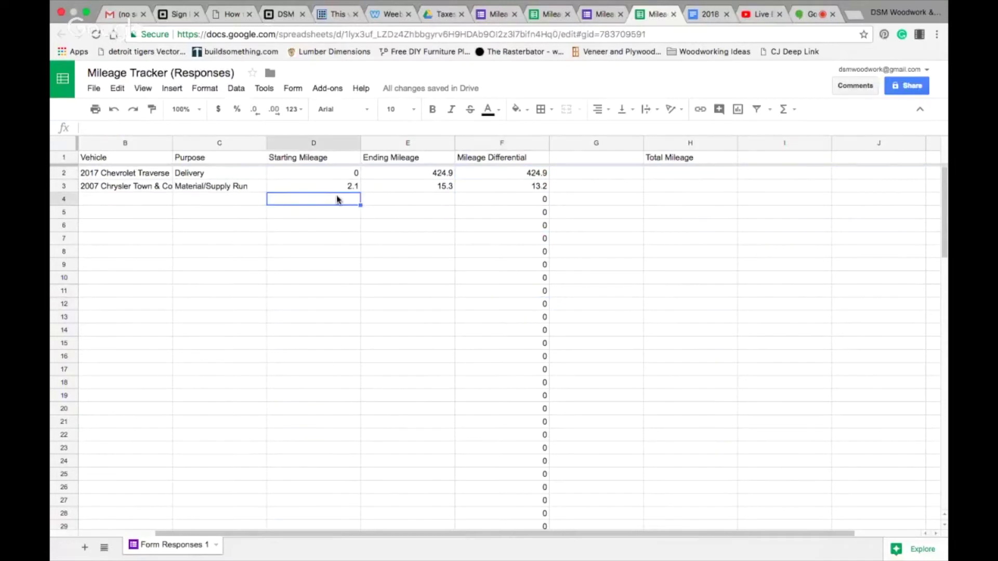
{"action": "type", "text": "3.2"}
{"action": "key", "text": "Tab"}
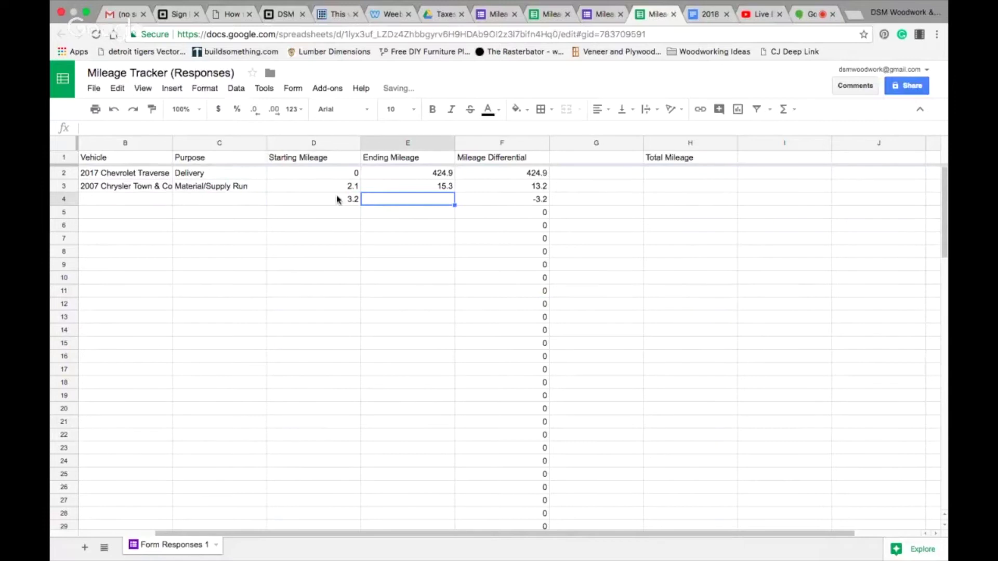
{"action": "type", "text": "2"}
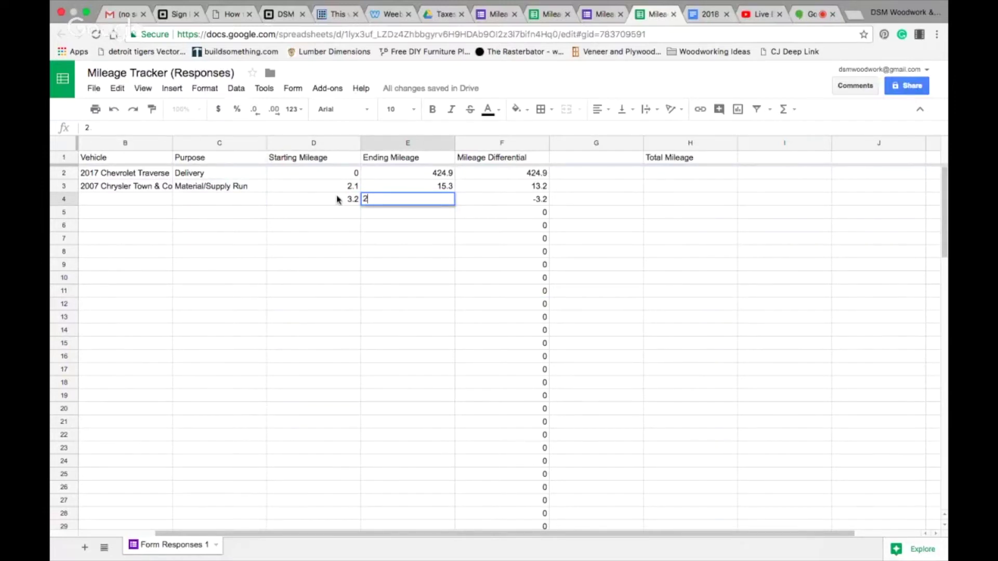
{"action": "type", "text": ".76.5"}
{"action": "key", "text": "Return"}
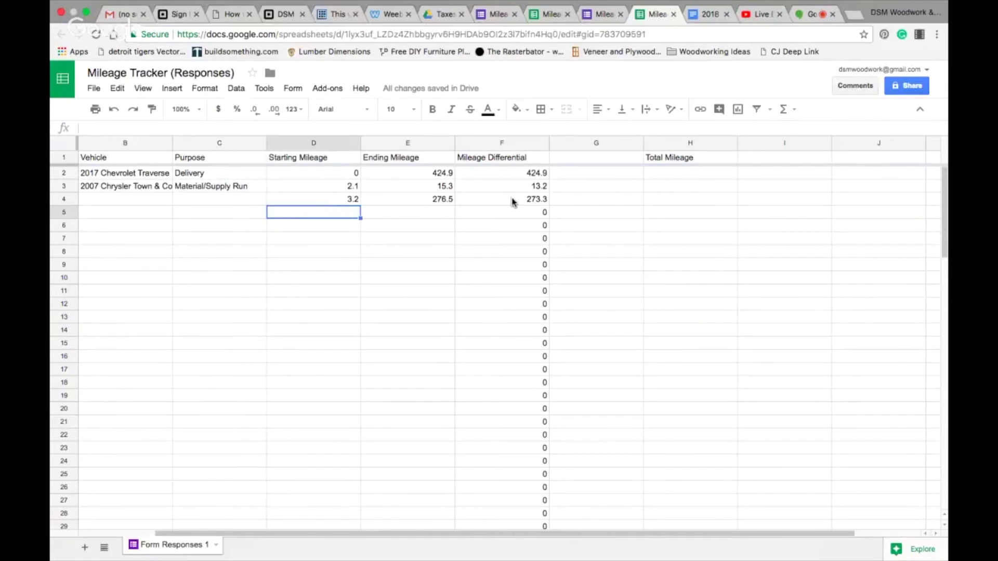
{"action": "left_click", "coordinate": [669, 173]}
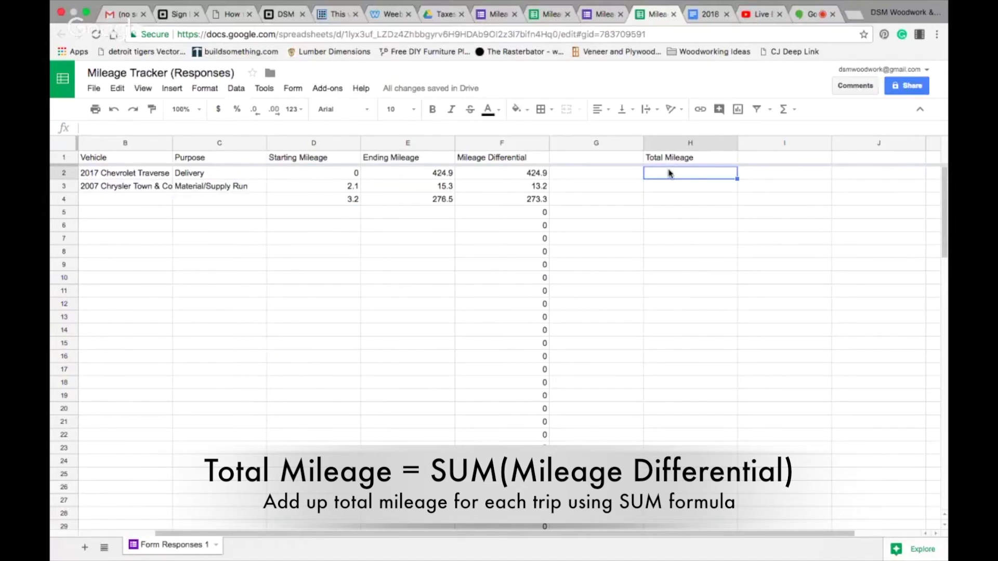
- Enter =SUM(F:F) in H2 so Total Mileage shows 711.4
{"action": "type", "text": "="}
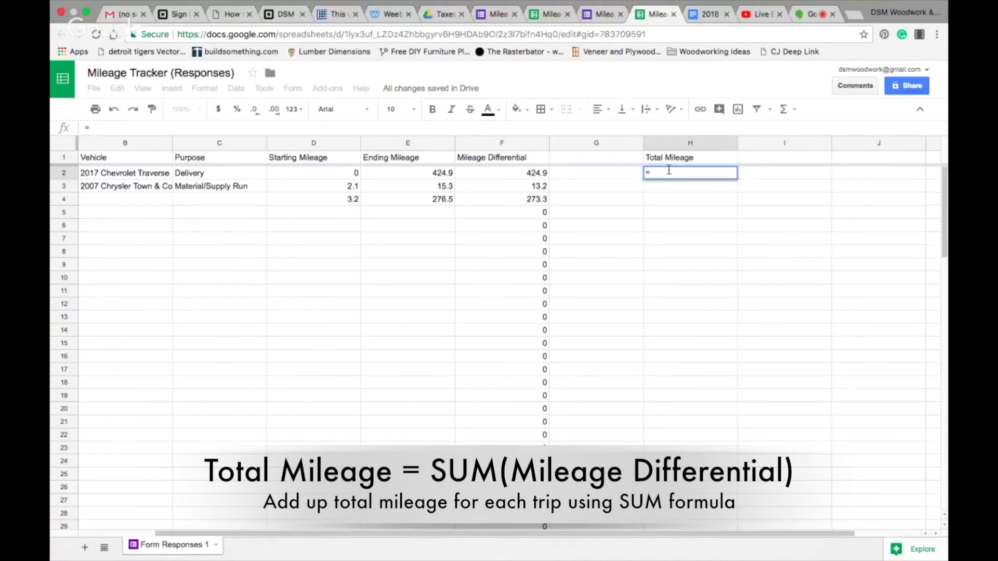
{"action": "type", "text": "sum"}
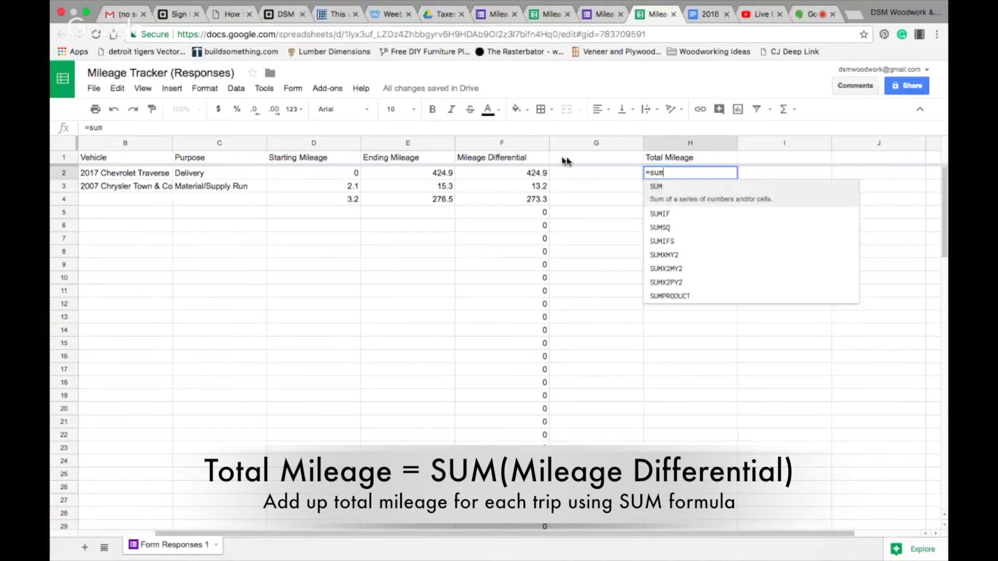
{"action": "left_click", "coordinate": [519, 145]}
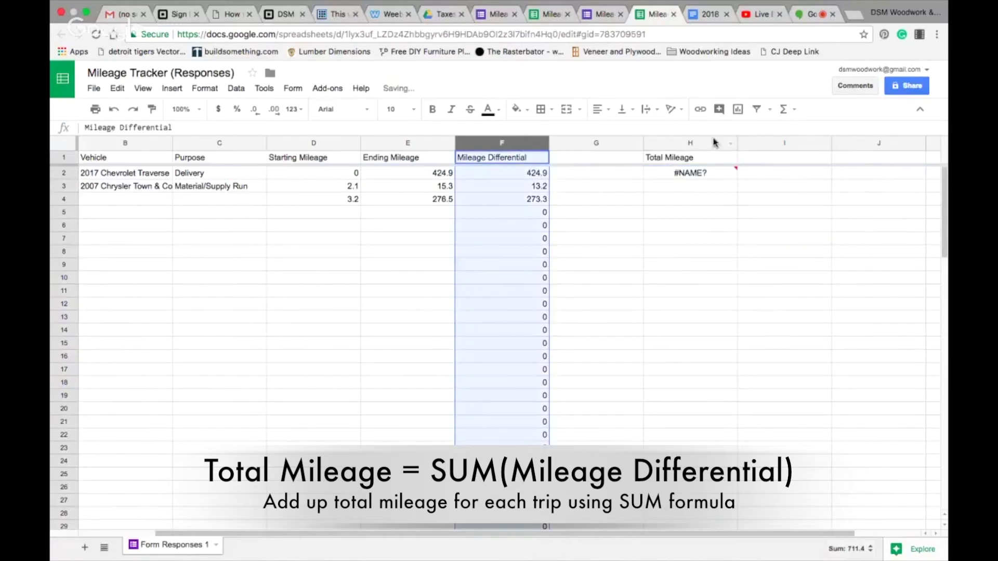
{"action": "left_click", "coordinate": [715, 177]}
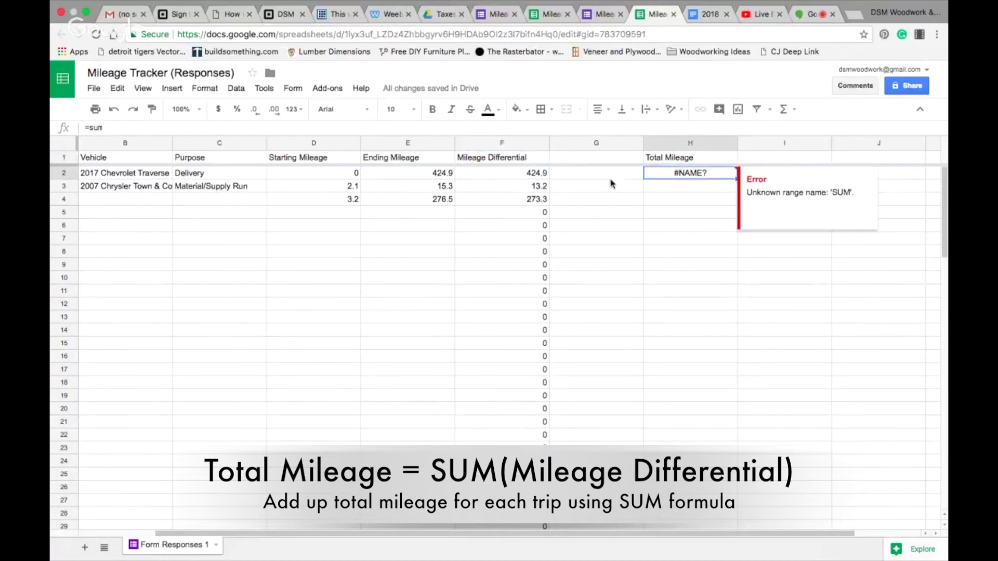
{"action": "double_click", "coordinate": [702, 172]}
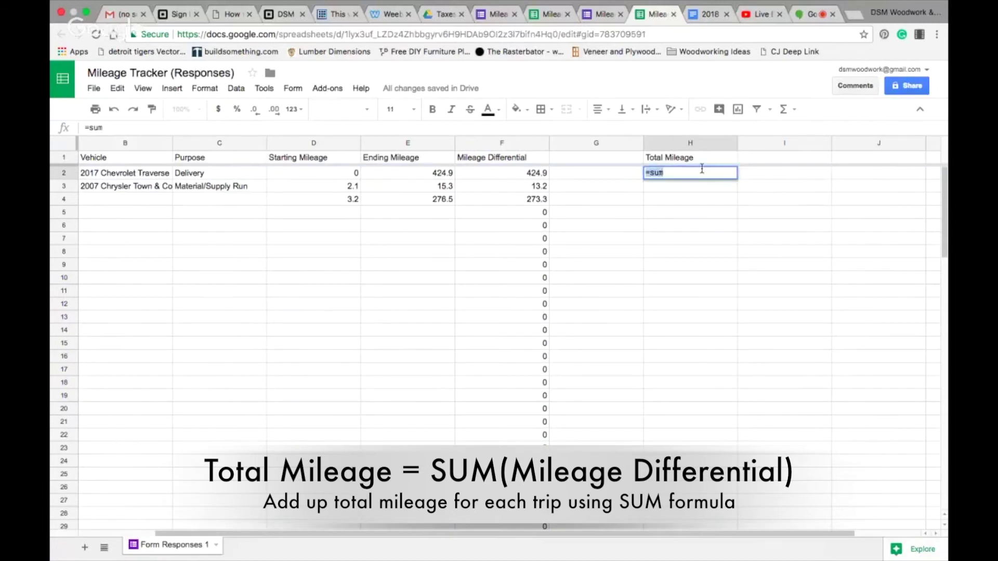
{"action": "left_click", "coordinate": [702, 168]}
{"action": "type", "text": "("}
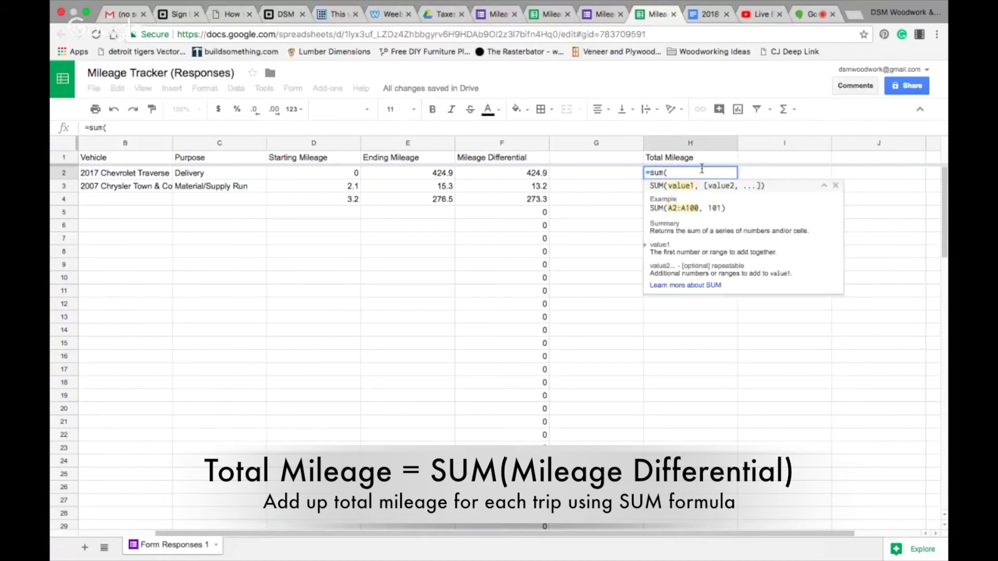
{"action": "left_click", "coordinate": [520, 141]}
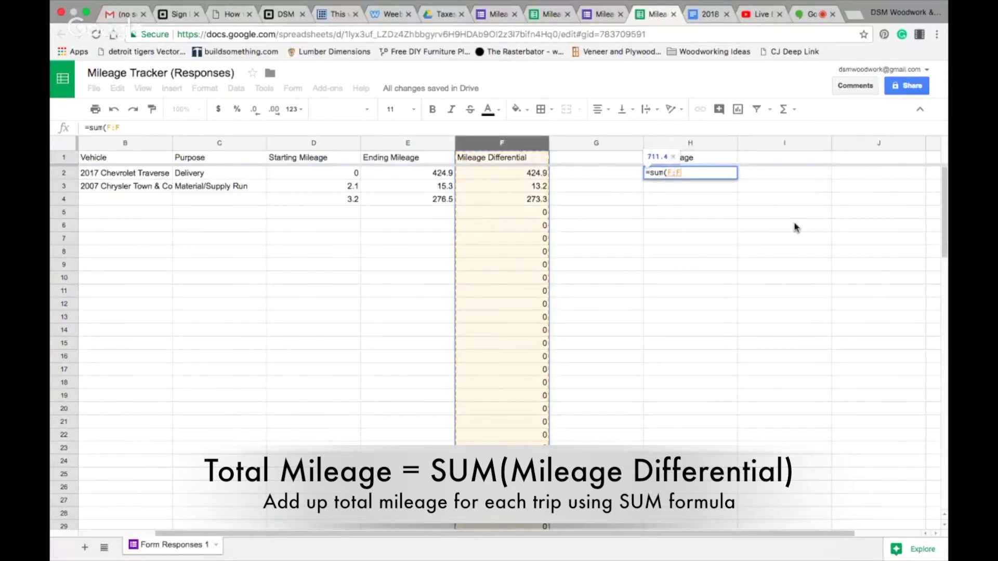
{"action": "type", "text": ")"}
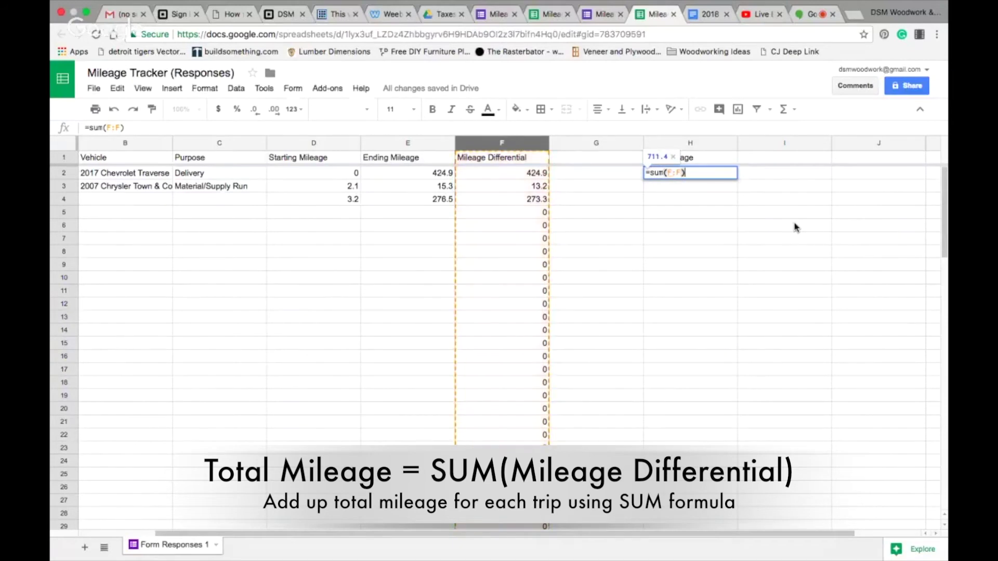
{"action": "key", "text": "Return"}
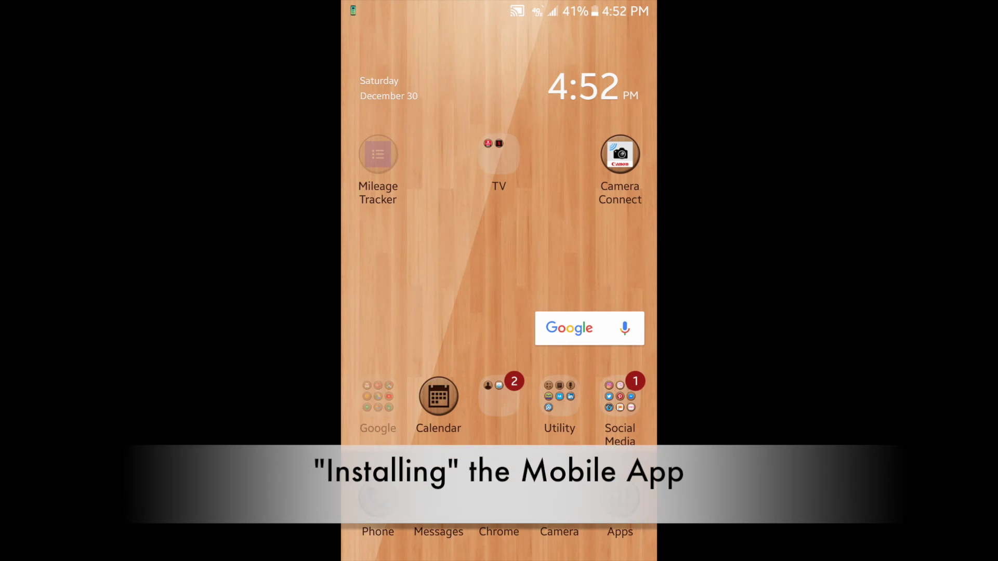
- Open Drive from the Google folder and bring up the Mileage Tracker form's send options
{"action": "left_click", "coordinate": [378, 397]}
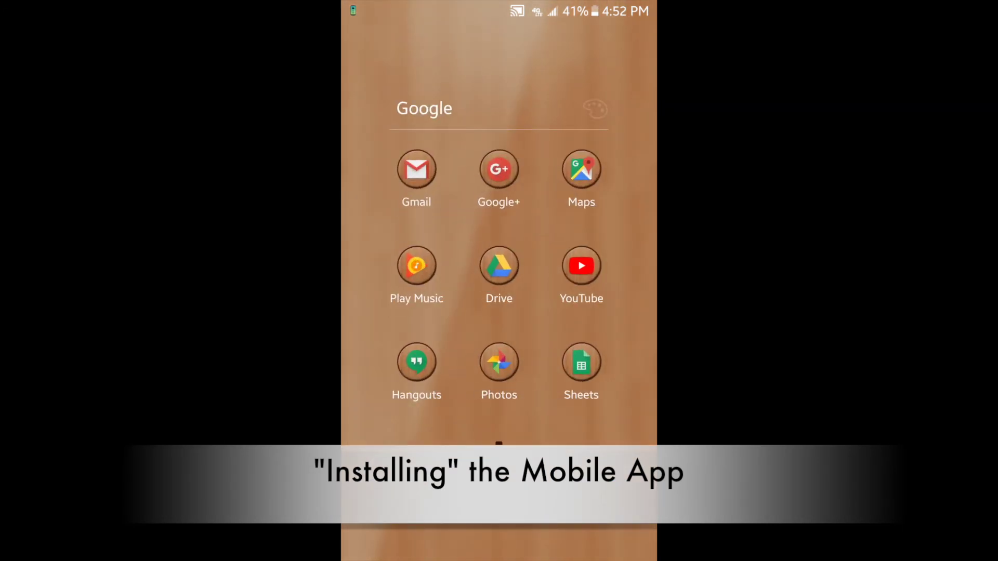
{"action": "left_click", "coordinate": [499, 265]}
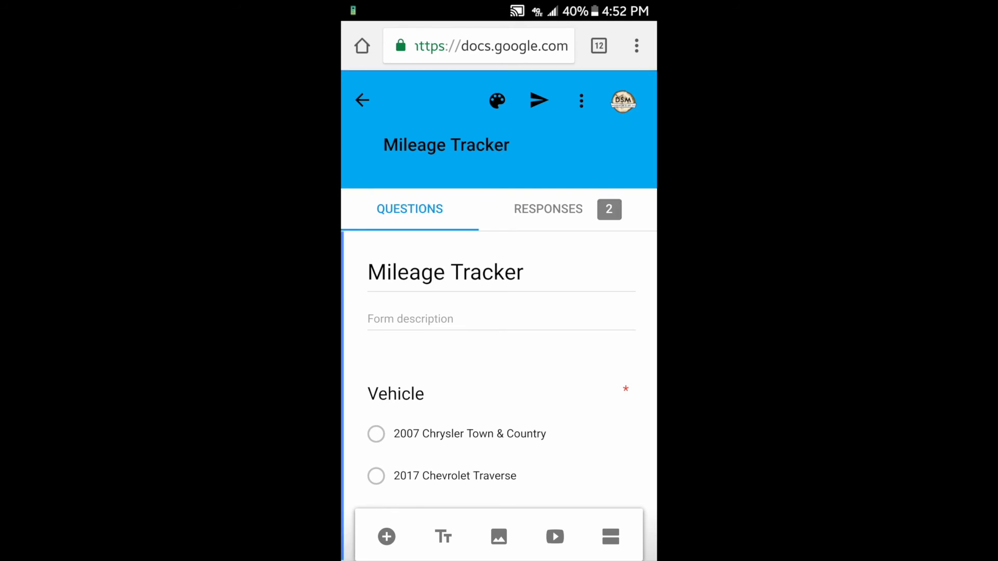
{"action": "left_click", "coordinate": [539, 99]}
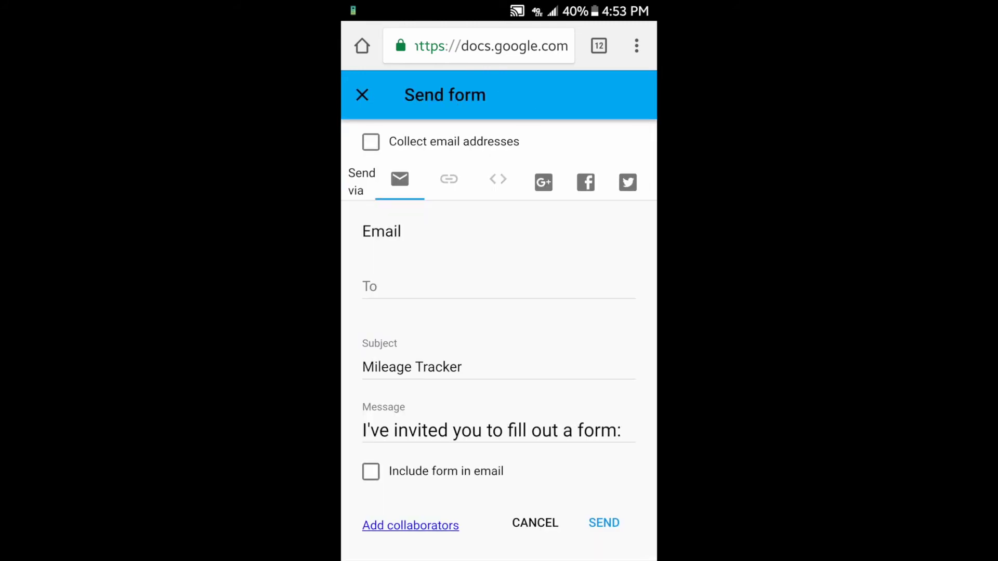
- Copy the form's shortened link from the Send dialog's Link tab
{"action": "left_click", "coordinate": [448, 179]}
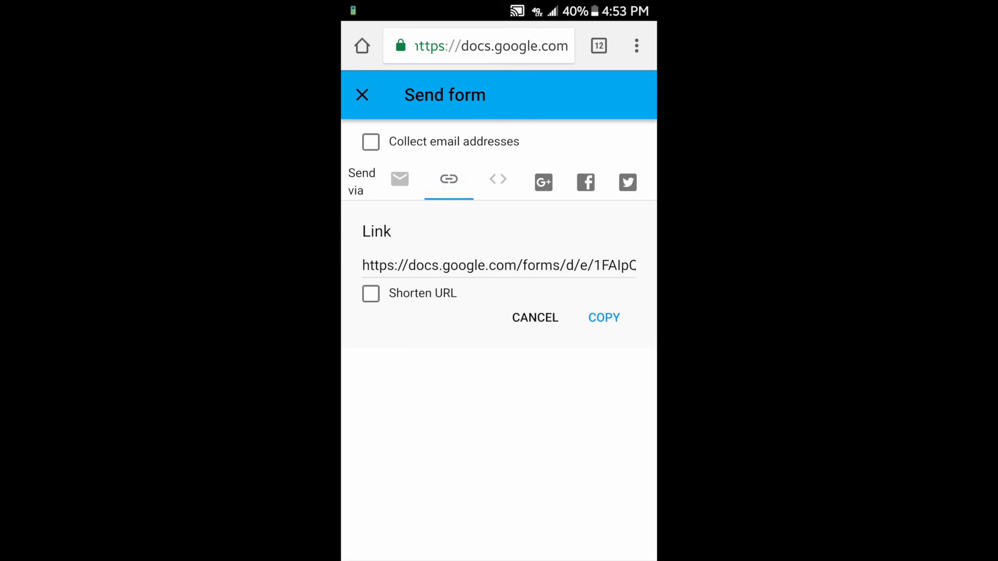
{"action": "left_click", "coordinate": [370, 294]}
{"action": "left_click", "coordinate": [604, 318]}
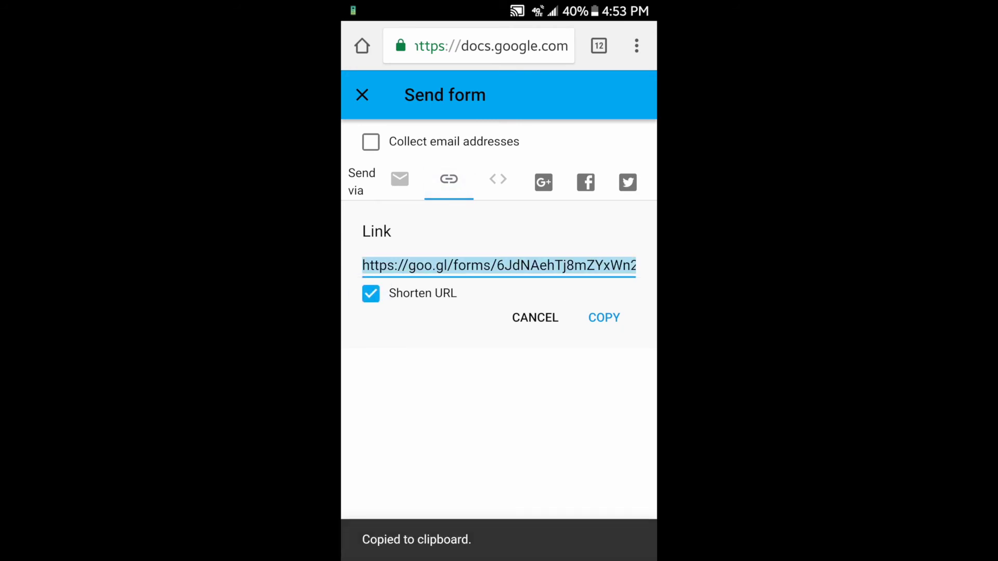
- Replace the browser address with the copied short link and load the form
{"action": "left_click", "coordinate": [492, 46]}
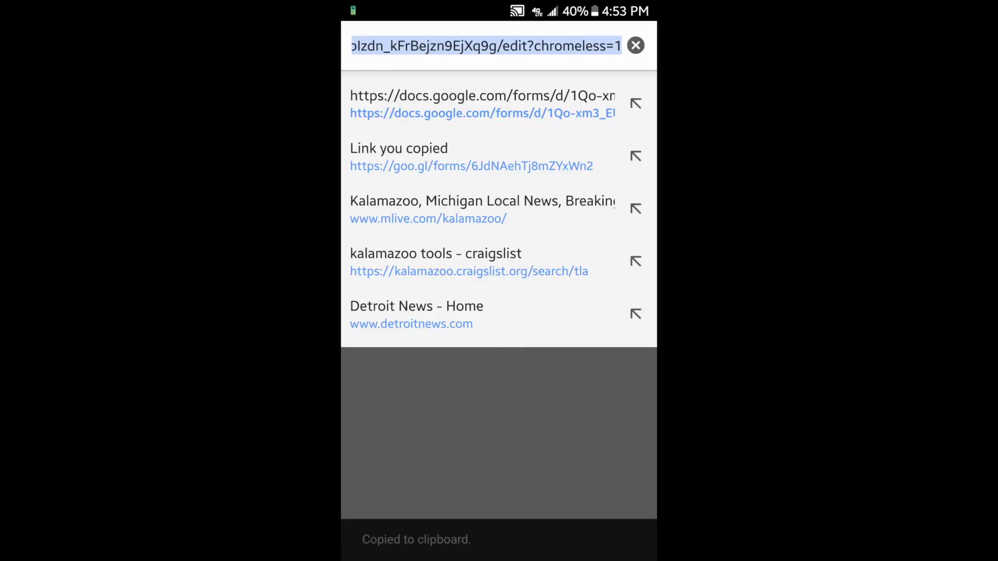
{"action": "double_click", "coordinate": [515, 46]}
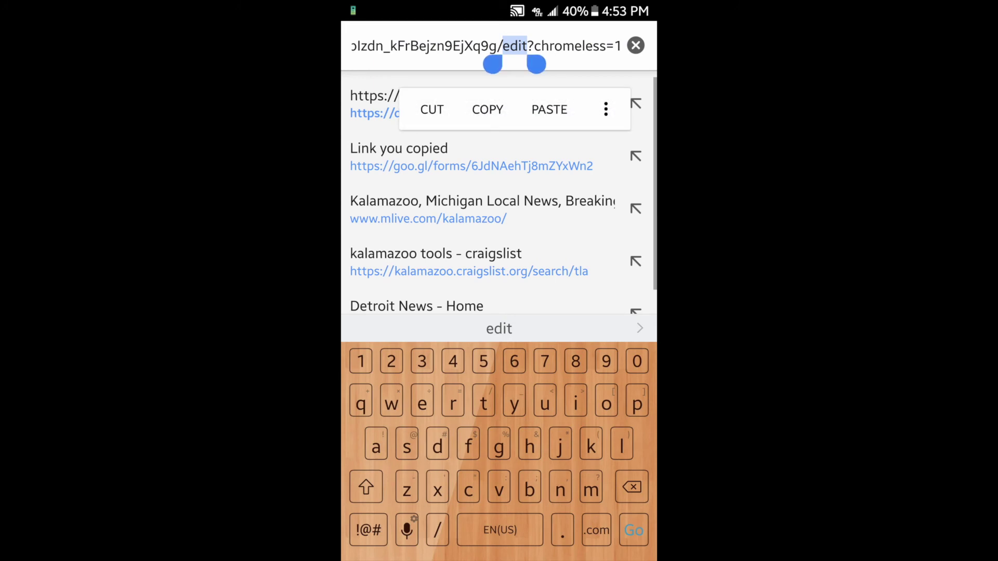
{"action": "left_click", "coordinate": [606, 109]}
{"action": "left_click", "coordinate": [581, 235]}
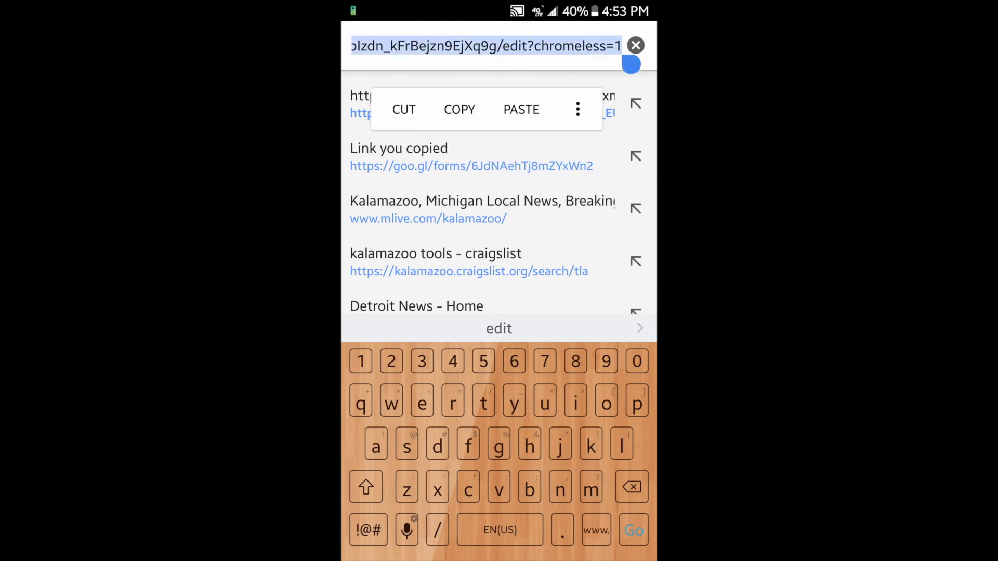
{"action": "key", "text": "BackSpace"}
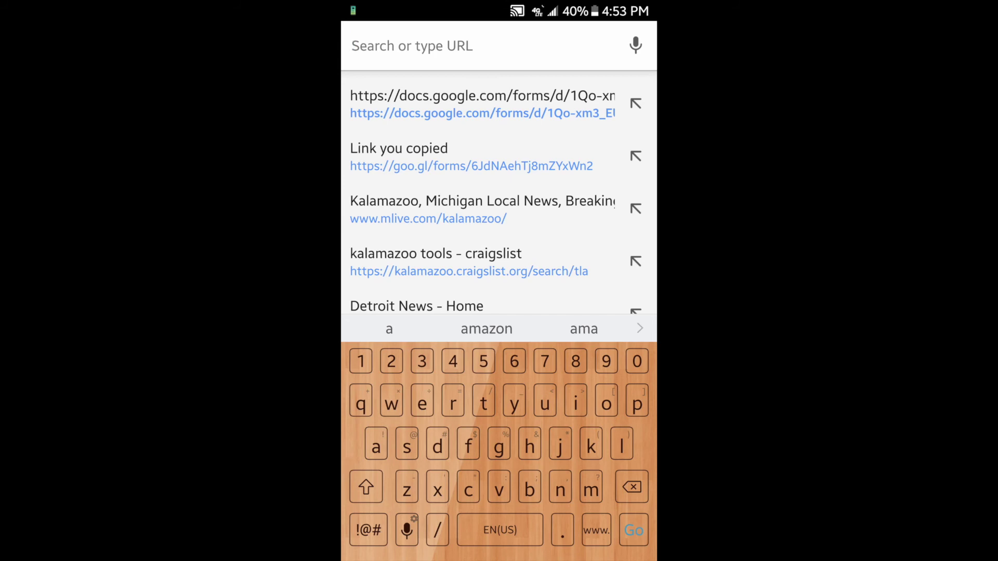
{"action": "left_click", "coordinate": [352, 46]}
{"action": "left_click", "coordinate": [352, 67]}
{"action": "left_click", "coordinate": [401, 109]}
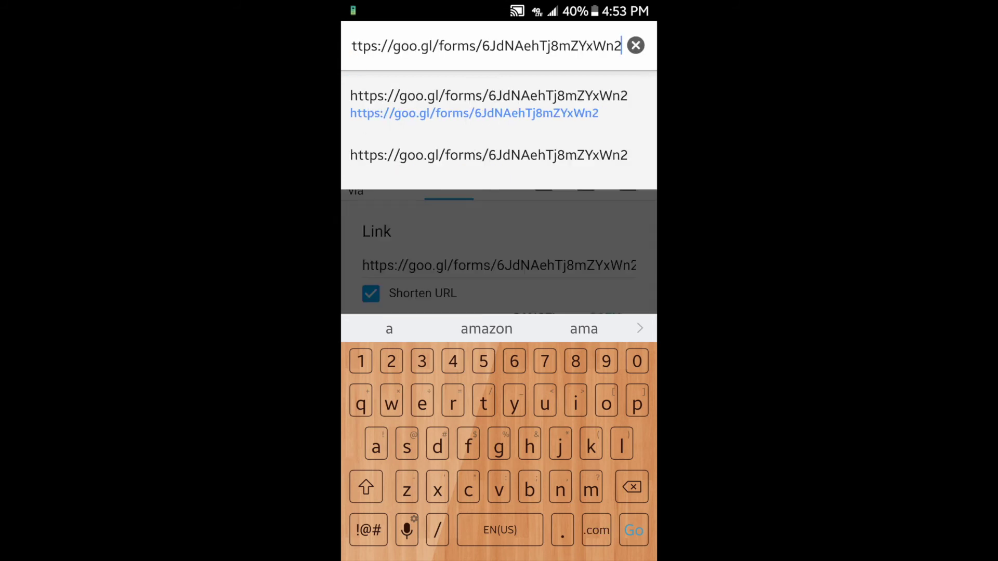
{"action": "key", "text": "Return"}
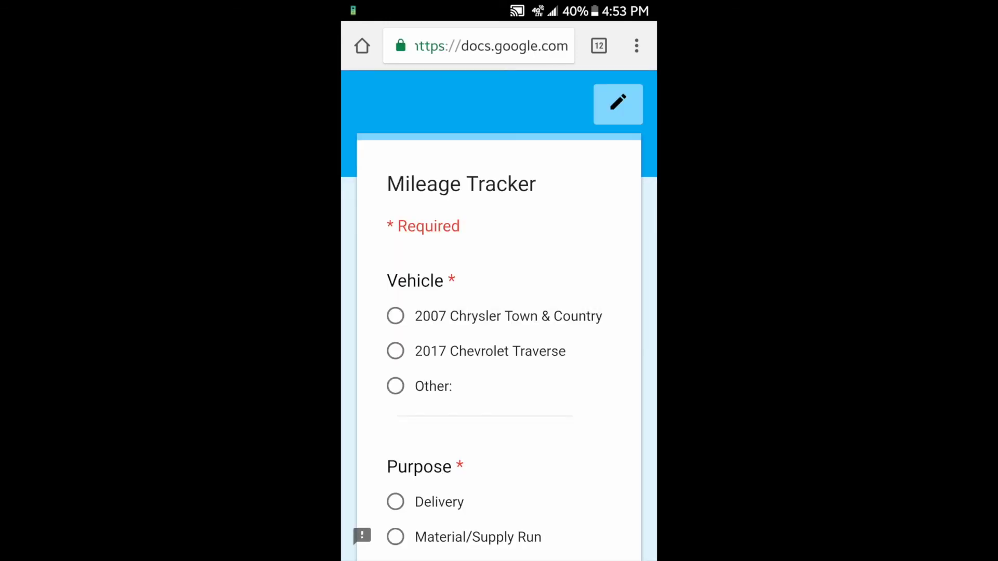
- Add the form page to the home screen as 'Mileage Tracker', then return Home
{"action": "left_click", "coordinate": [637, 46]}
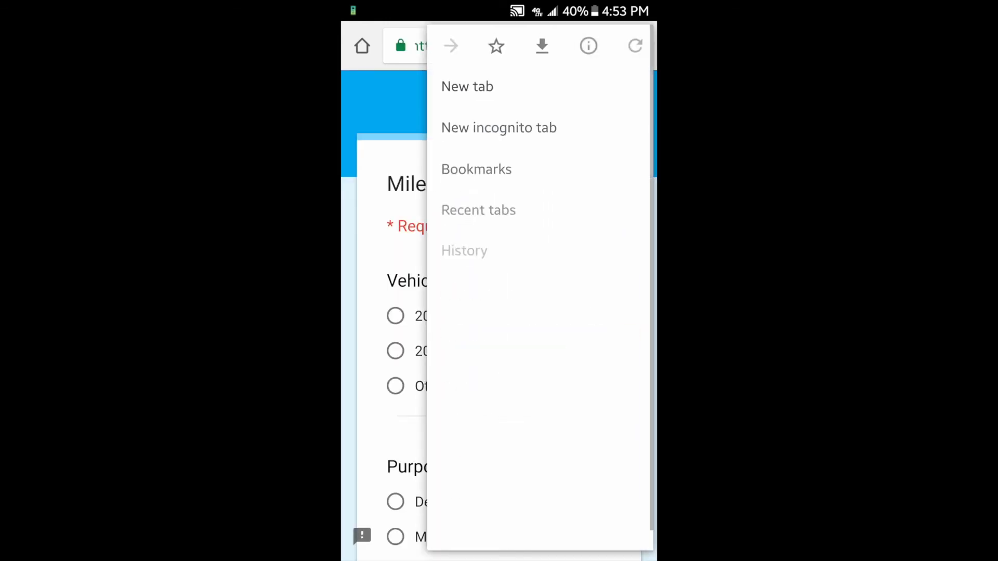
{"action": "scroll", "coordinate": [540, 286], "scroll_direction": "down", "scroll_amount": 1}
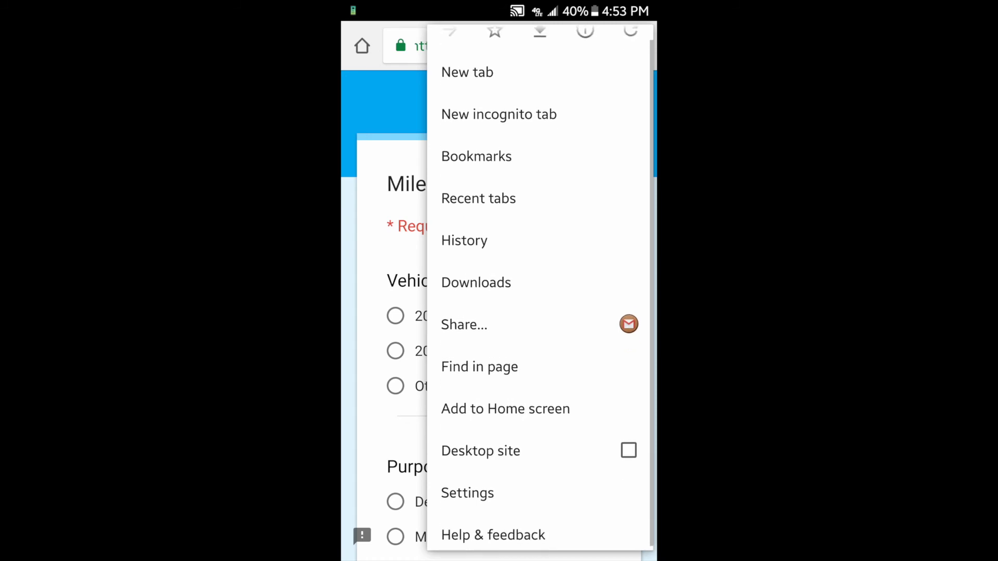
{"action": "left_click", "coordinate": [505, 409]}
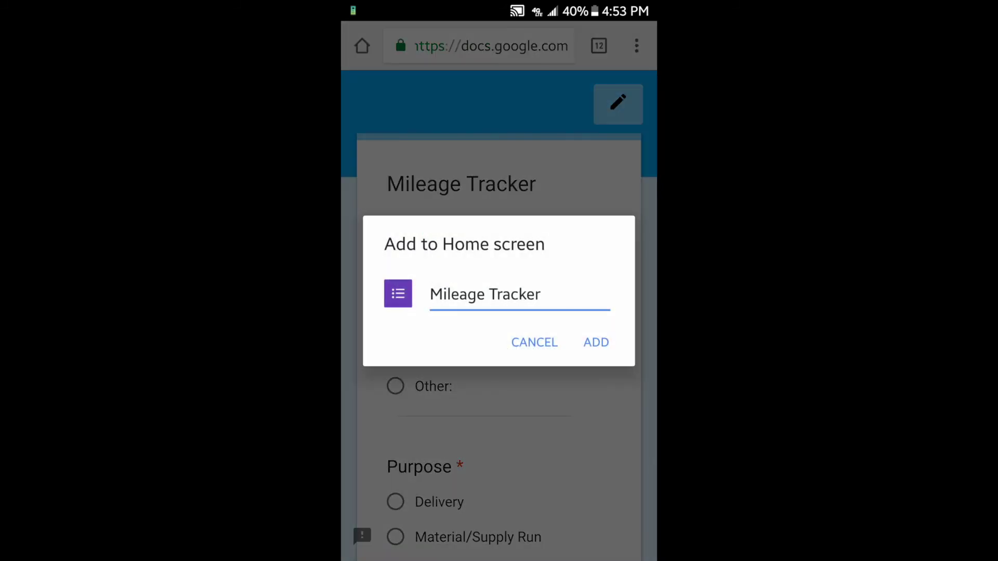
{"action": "left_click", "coordinate": [541, 294]}
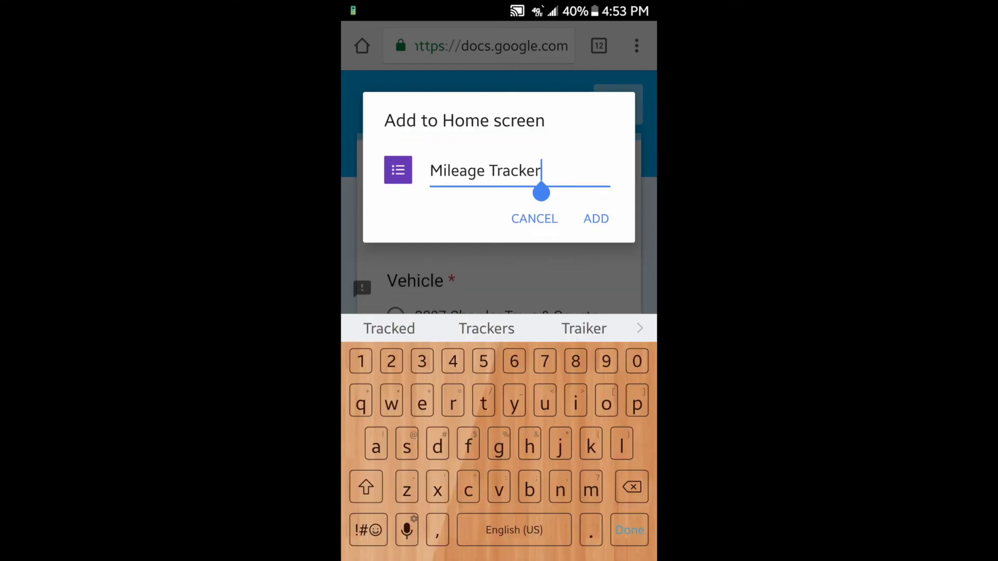
{"action": "left_click", "coordinate": [595, 216]}
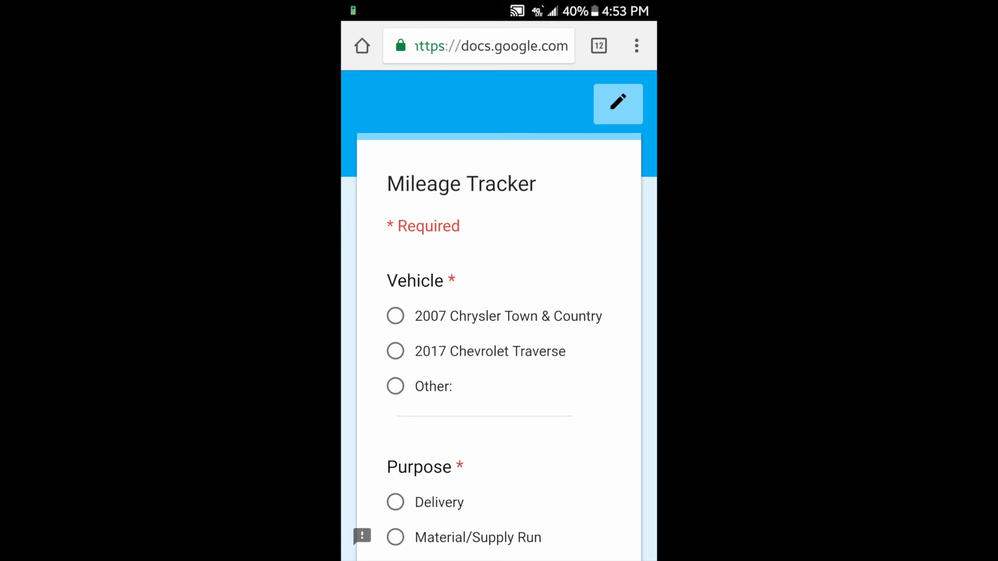
{"action": "key", "text": "Home"}
- Swipe to the Mileage Tracker icon, launch it, and scroll through the opened form
{"action": "scroll", "coordinate": [499, 280], "scroll_direction": "right", "scroll_amount": 1}
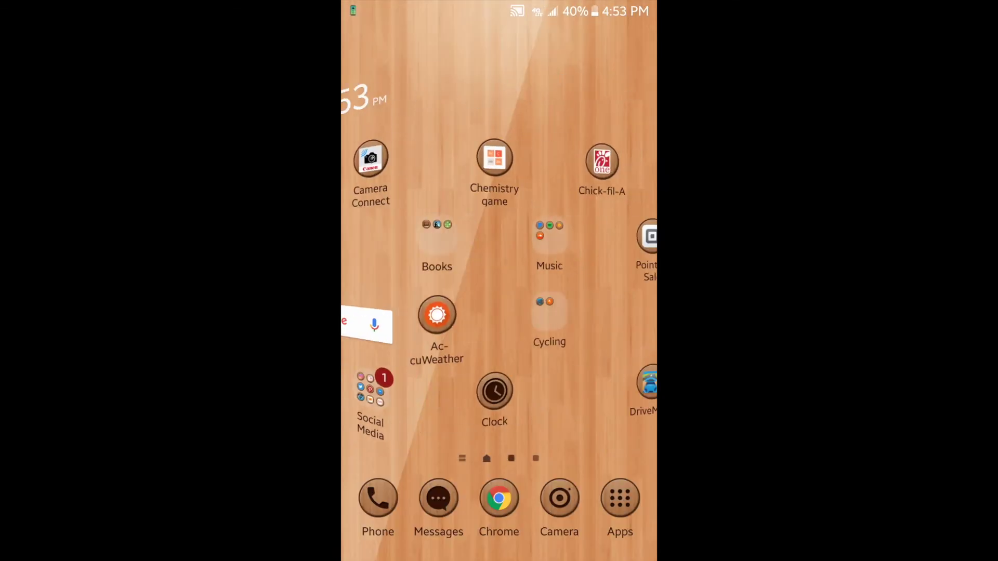
{"action": "scroll", "coordinate": [499, 281], "scroll_direction": "right", "scroll_amount": 1}
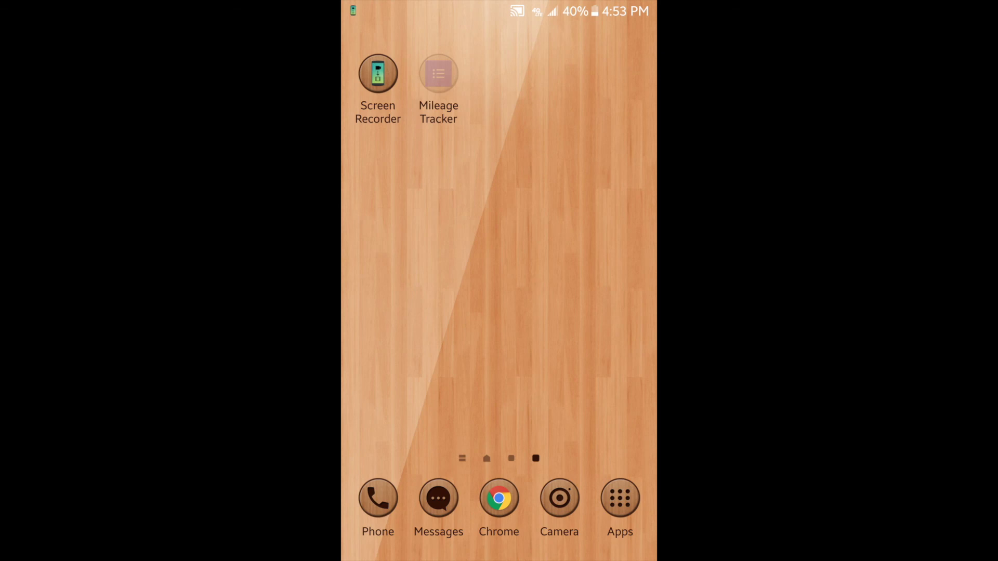
{"action": "left_click", "coordinate": [438, 74]}
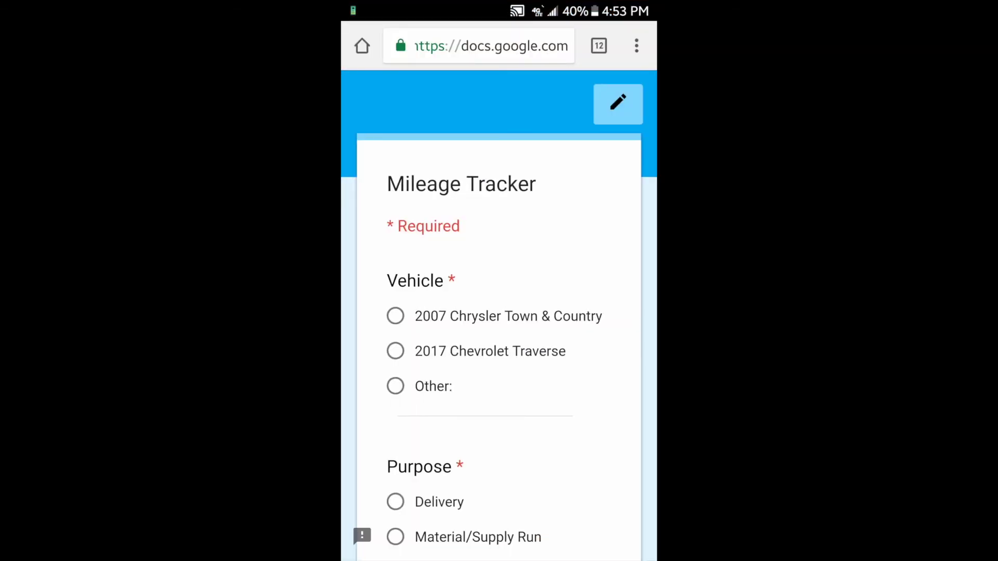
{"action": "scroll", "coordinate": [500, 312], "scroll_direction": "down", "scroll_amount": 5}
{"action": "scroll", "coordinate": [499, 312], "scroll_direction": "up", "scroll_amount": 7}
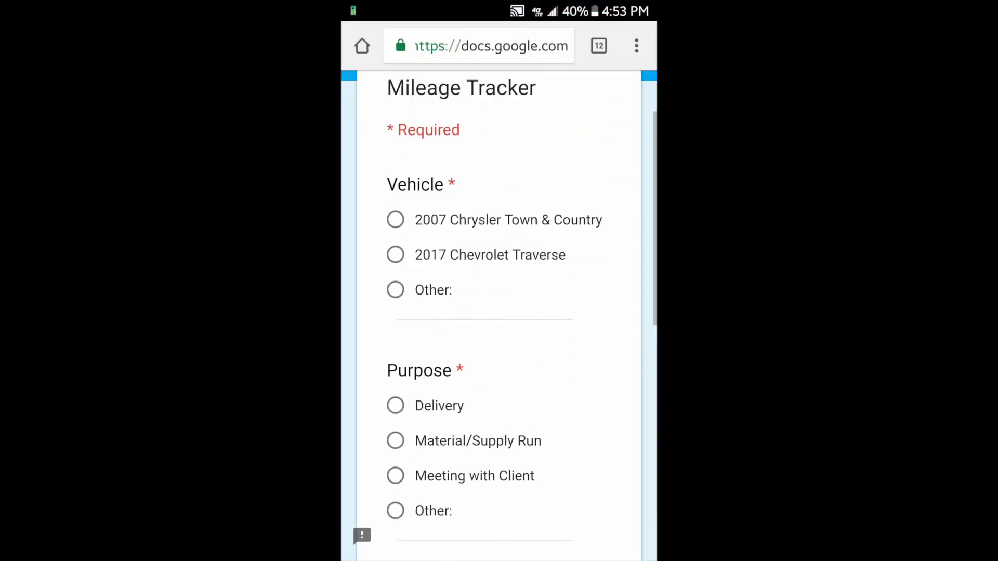